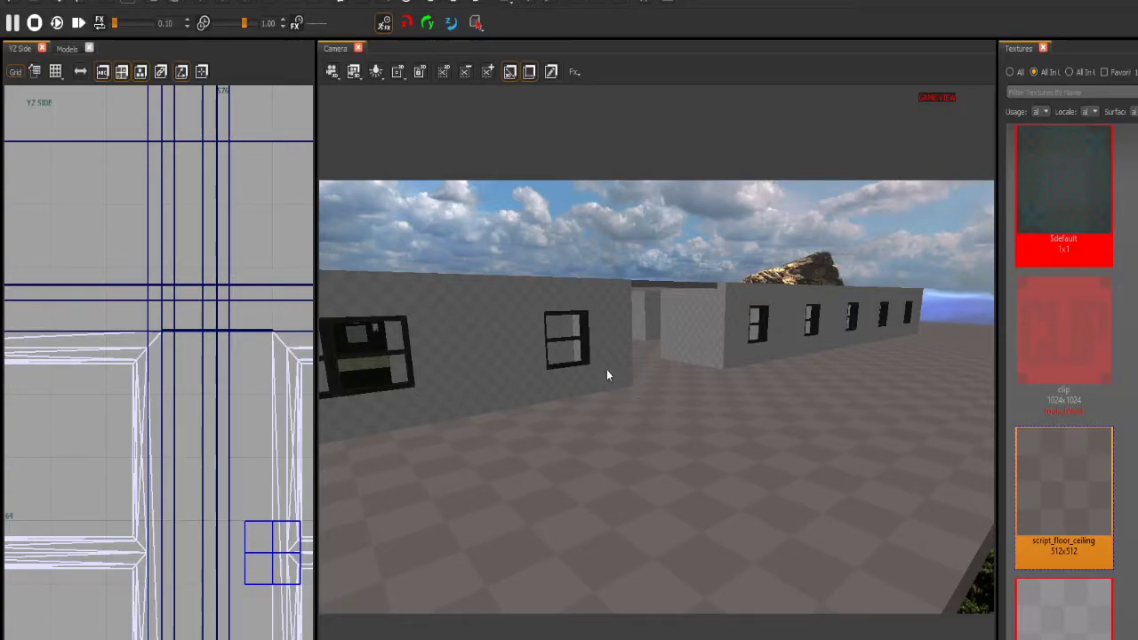
Look around the building's outer walls and windows from just above the ground
{"action": "right_click_drag", "start_coordinate": [598, 350], "coordinate": [755, 347]}
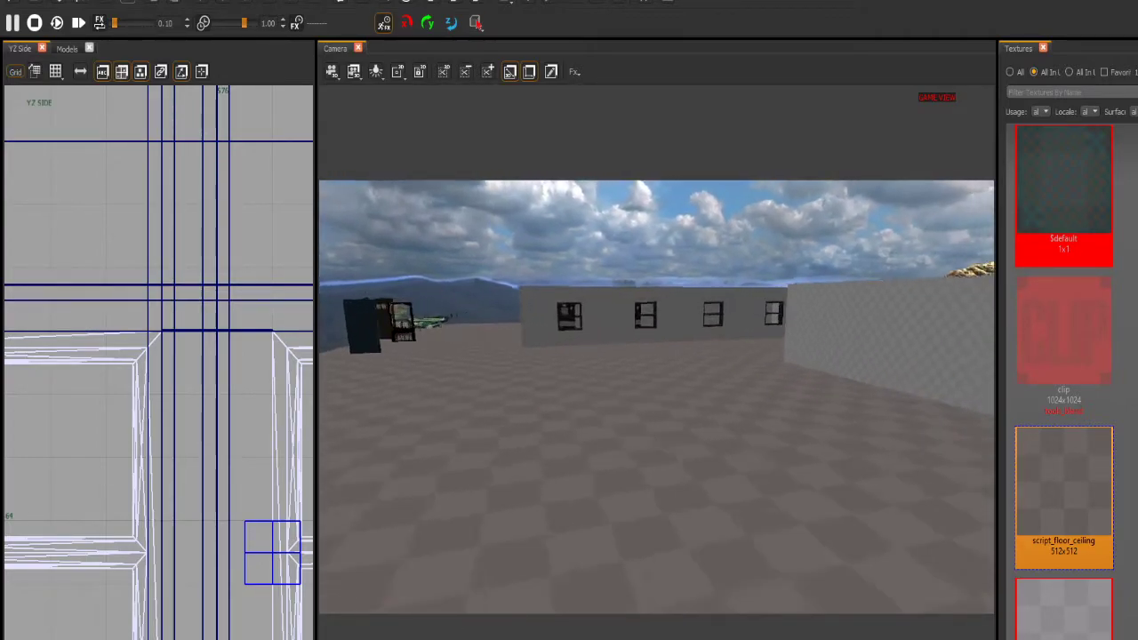
{"action": "right_click_drag", "start_coordinate": [595, 273], "coordinate": [275, 282]}
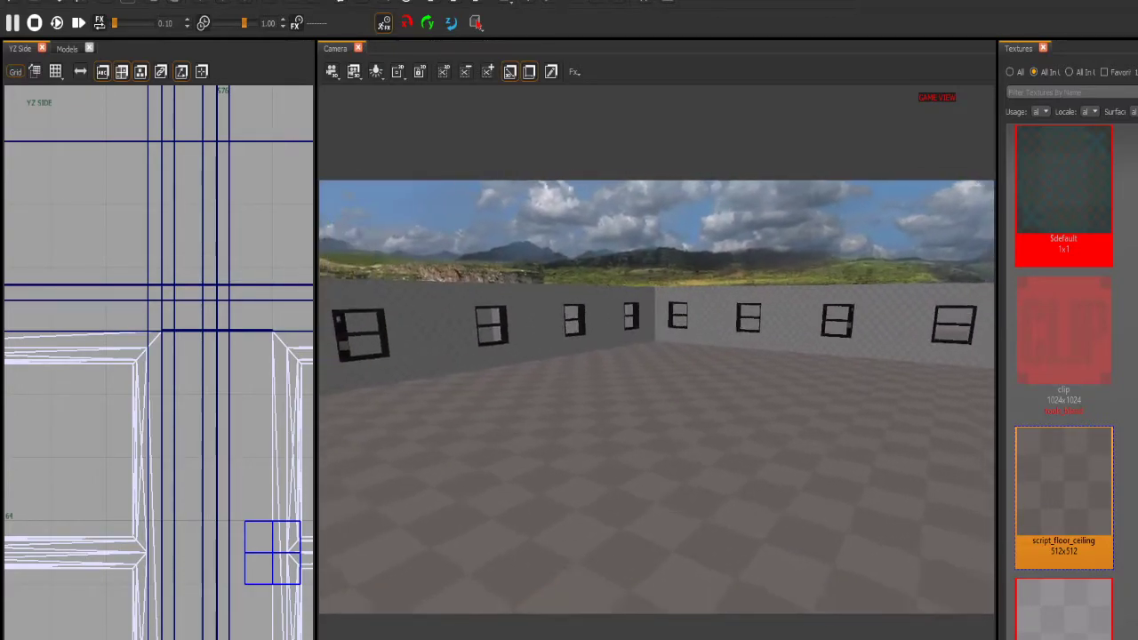
{"action": "right_click_drag", "start_coordinate": [638, 281], "coordinate": [487, 286]}
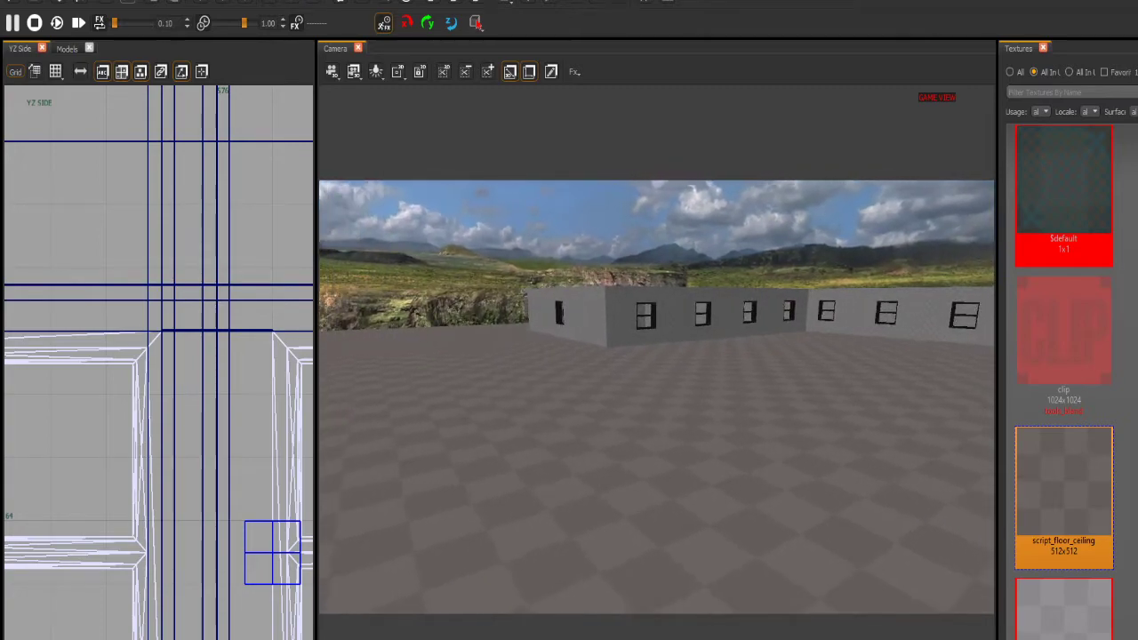
{"action": "right_click_drag", "start_coordinate": [587, 294], "coordinate": [935, 300]}
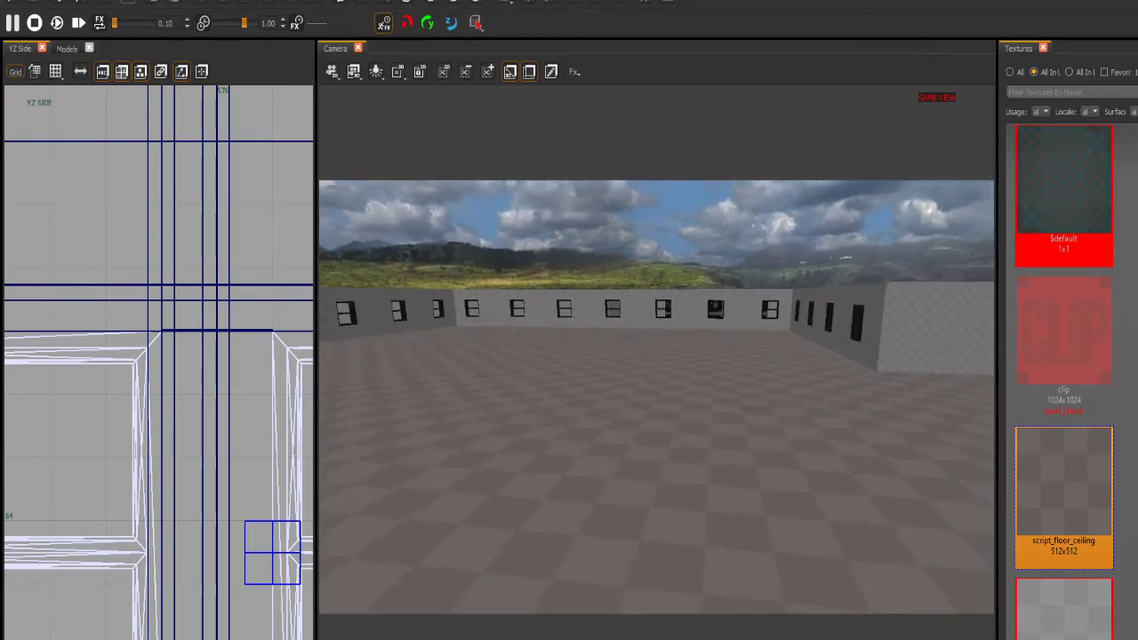
{"action": "right_click_drag", "start_coordinate": [658, 300], "coordinate": [843, 305]}
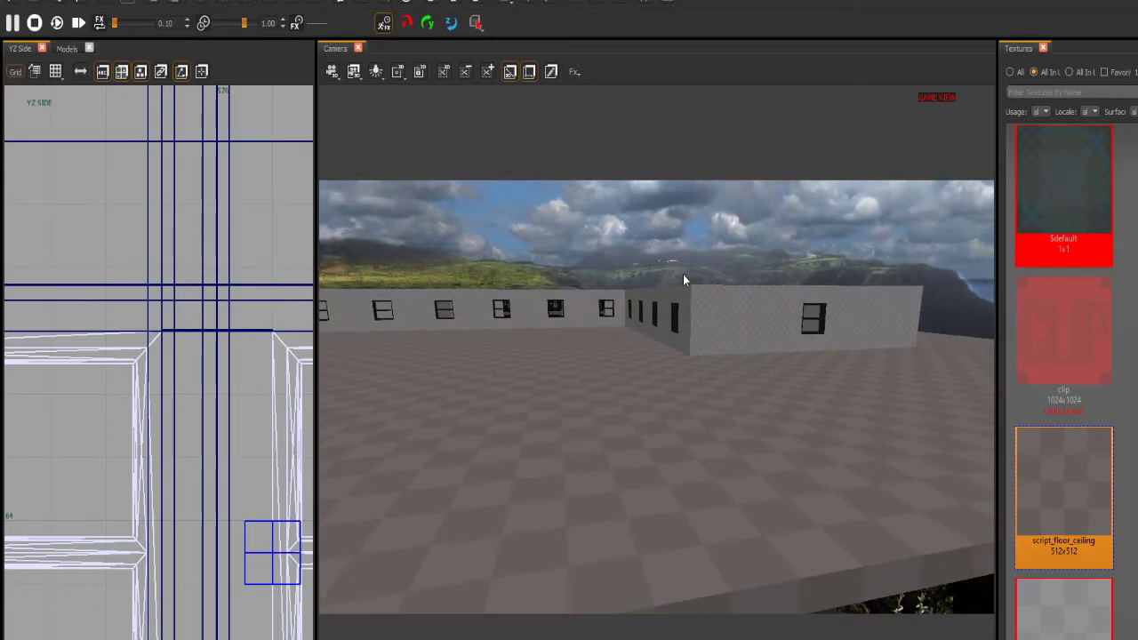
{"action": "right_click_drag", "start_coordinate": [671, 281], "coordinate": [631, 372]}
Switch the 2D view to XZ Front and frame the row of windows in the building's wall
{"action": "key", "text": "ctrl+Tab"}
{"action": "key", "text": "ctrl+Tab"}
{"action": "scroll", "coordinate": [206, 384], "scroll_direction": "down", "scroll_amount": 6}
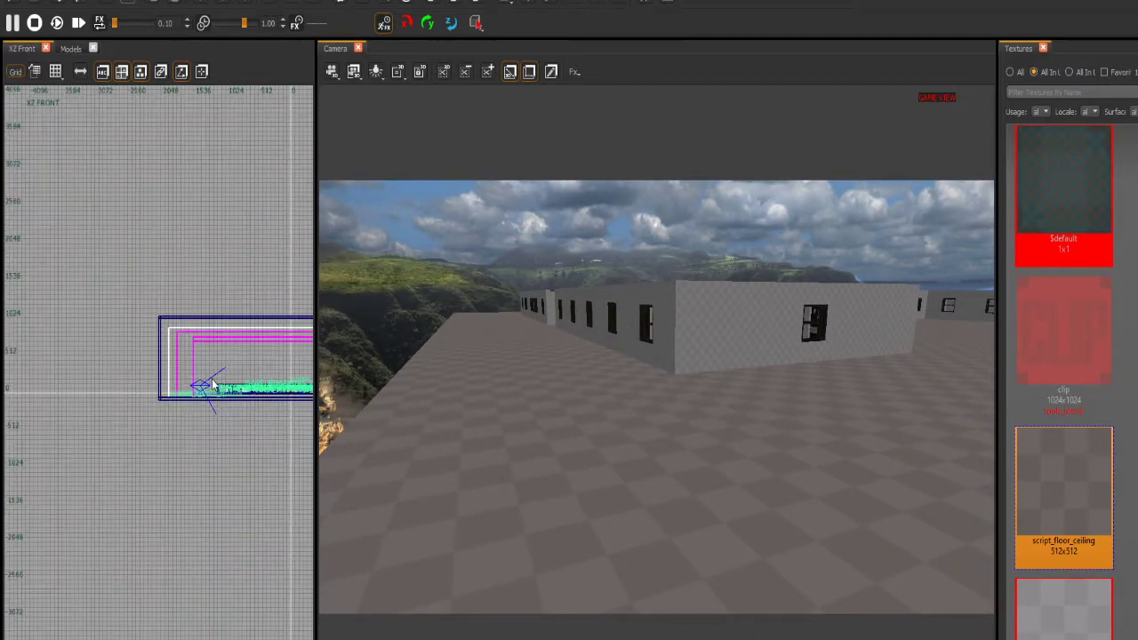
{"action": "scroll", "coordinate": [177, 387], "scroll_direction": "up", "scroll_amount": 6}
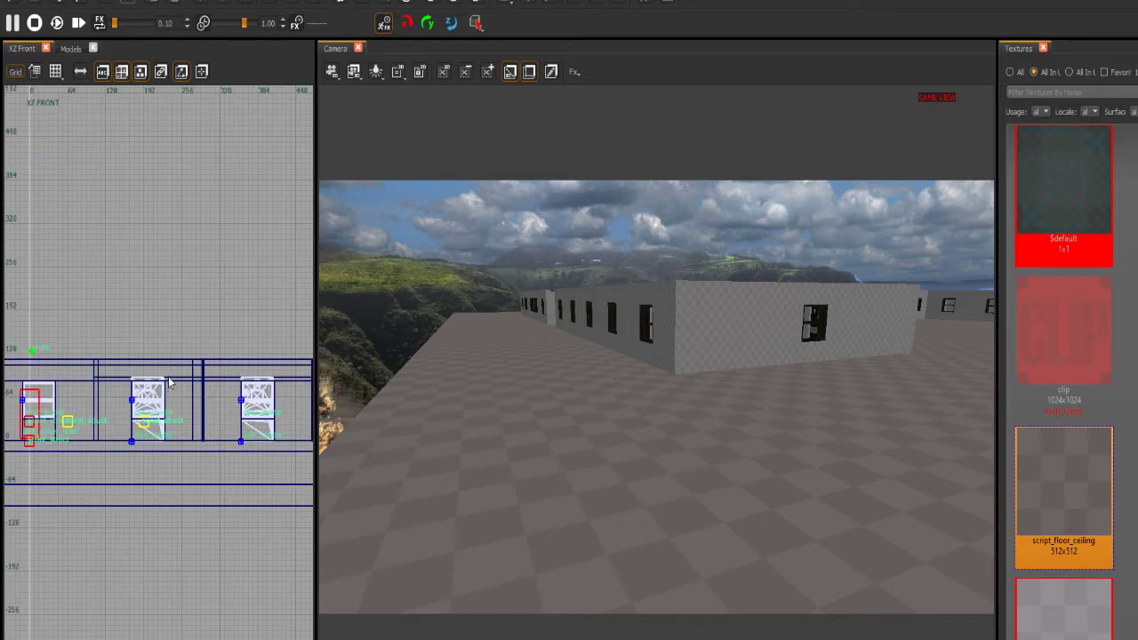
{"action": "mouse_move", "coordinate": [803, 380]}
{"action": "right_mouse_down"}
{"action": "mouse_move", "coordinate": [808, 356]}
{"action": "mouse_move", "coordinate": [807, 371]}
{"action": "mouse_move", "coordinate": [782, 374]}
{"action": "right_mouse_up"}
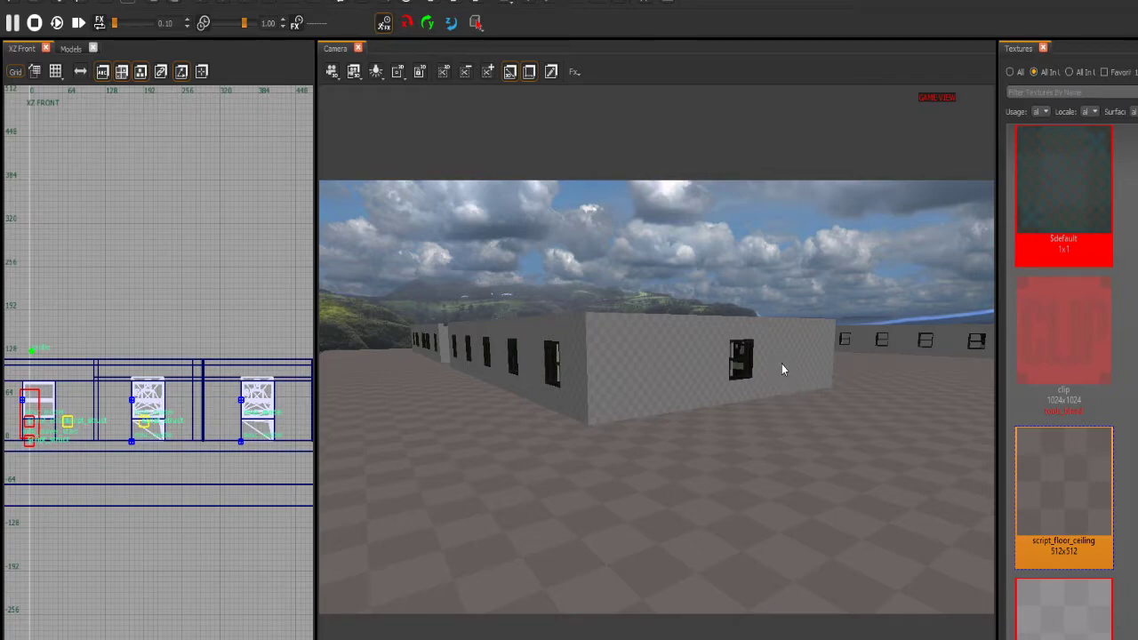
{"action": "right_click_drag", "start_coordinate": [779, 367], "coordinate": [745, 354]}
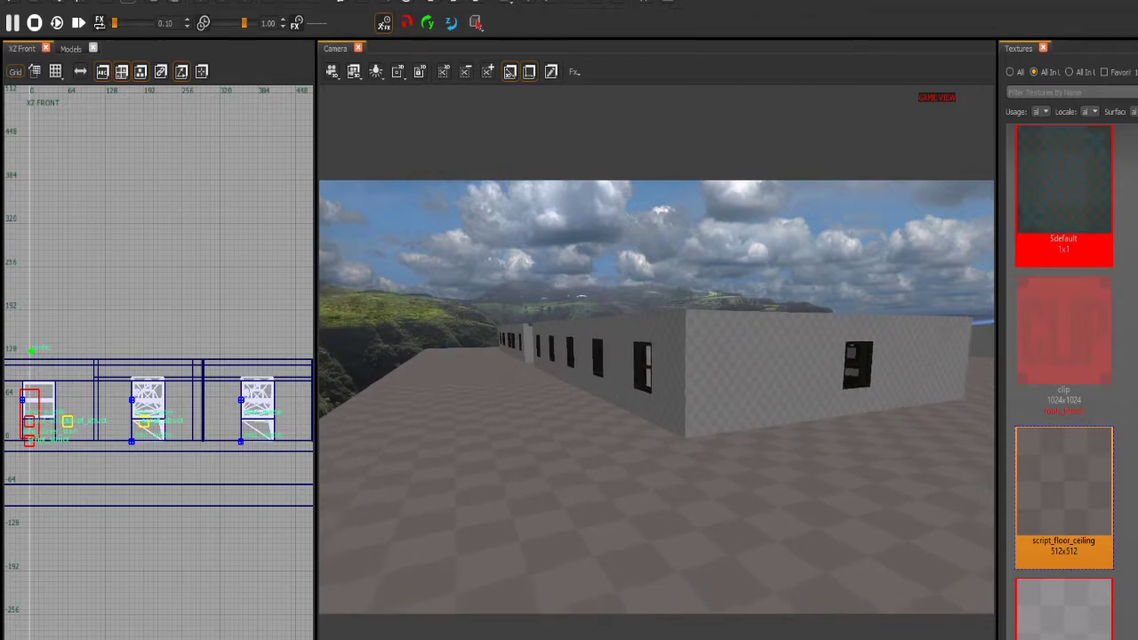
{"action": "key", "text": "Right"}
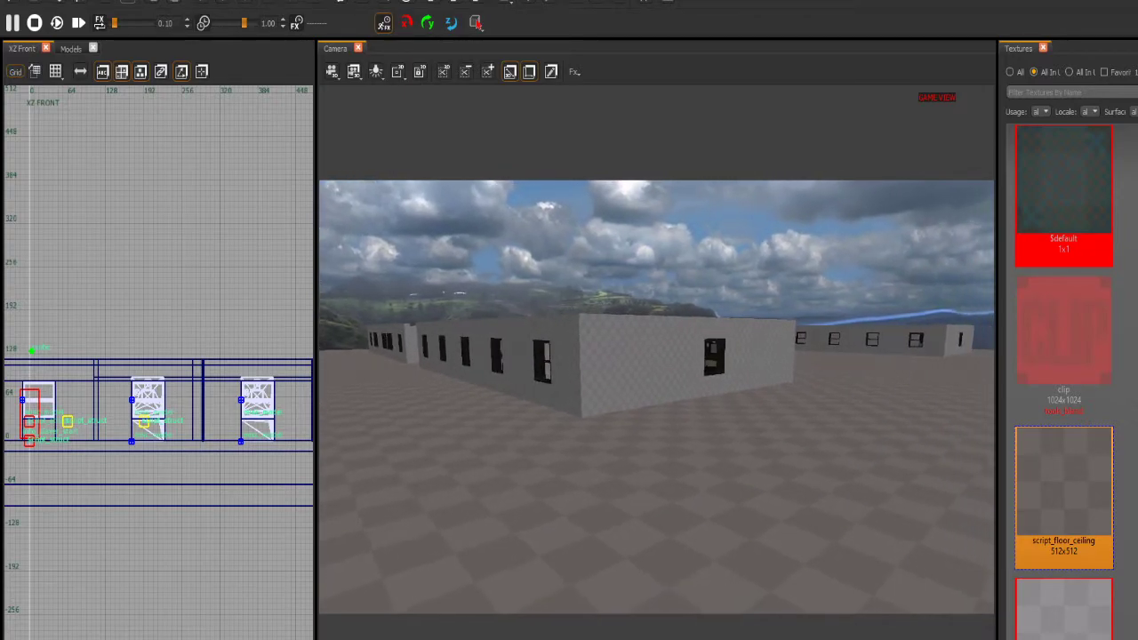
{"action": "key", "text": "Right"}
{"action": "right_click_drag", "start_coordinate": [785, 367], "coordinate": [780, 367]}
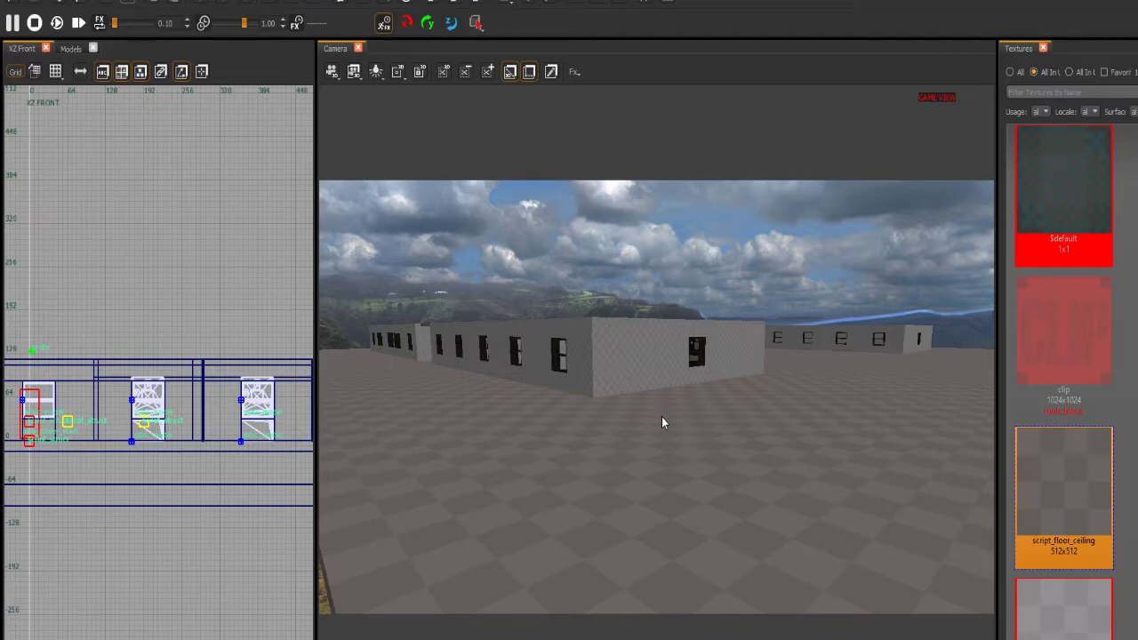
{"action": "key", "text": "w"}
{"action": "right_click_drag", "start_coordinate": [643, 399], "coordinate": [382, 325]}
{"action": "key", "text": "w"}
{"action": "key", "text": "s"}
{"action": "key", "text": "w"}
{"action": "key", "text": "s"}
{"action": "key", "text": "w"}
{"action": "key", "text": "s"}
{"action": "key", "text": "a"}
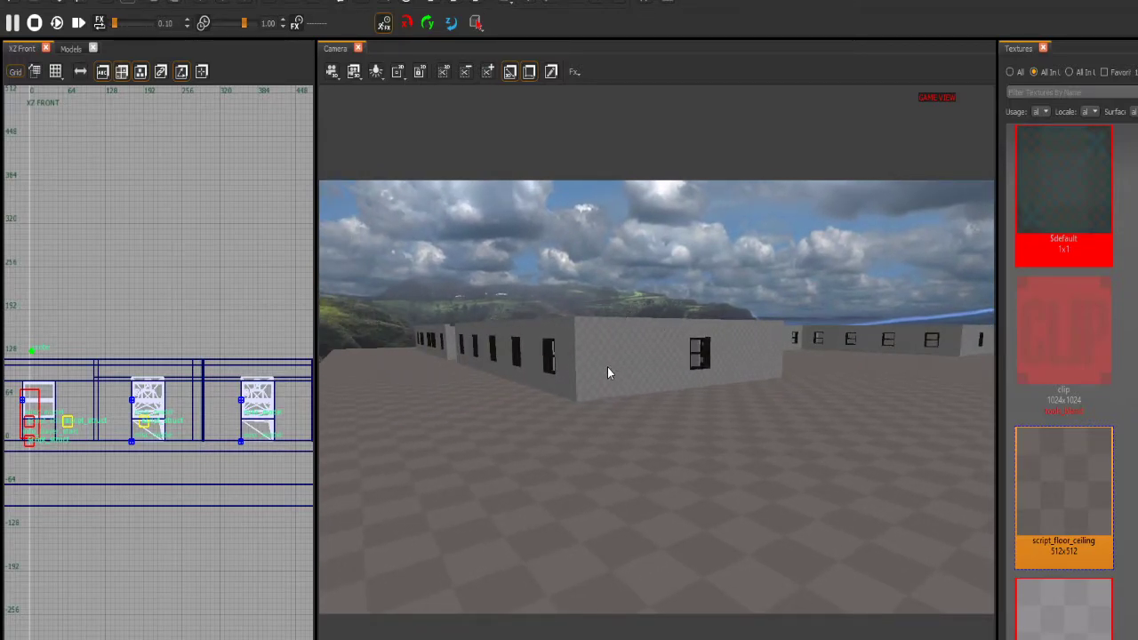
{"action": "right_click_drag", "start_coordinate": [618, 392], "coordinate": [615, 393]}
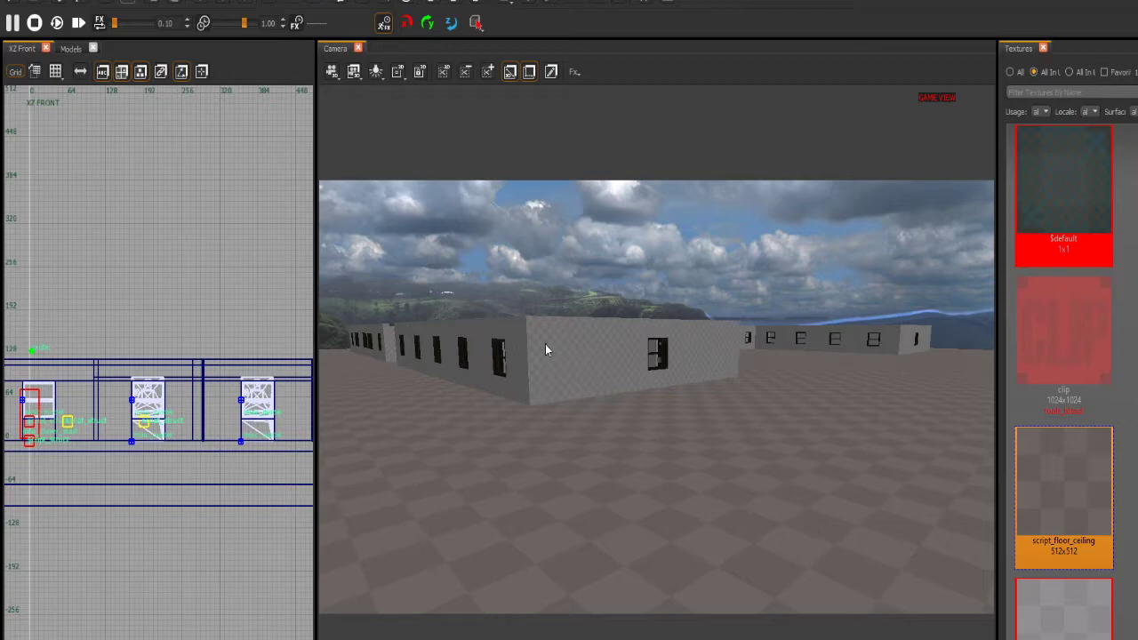
{"action": "right_click_drag", "start_coordinate": [587, 380], "coordinate": [593, 381]}
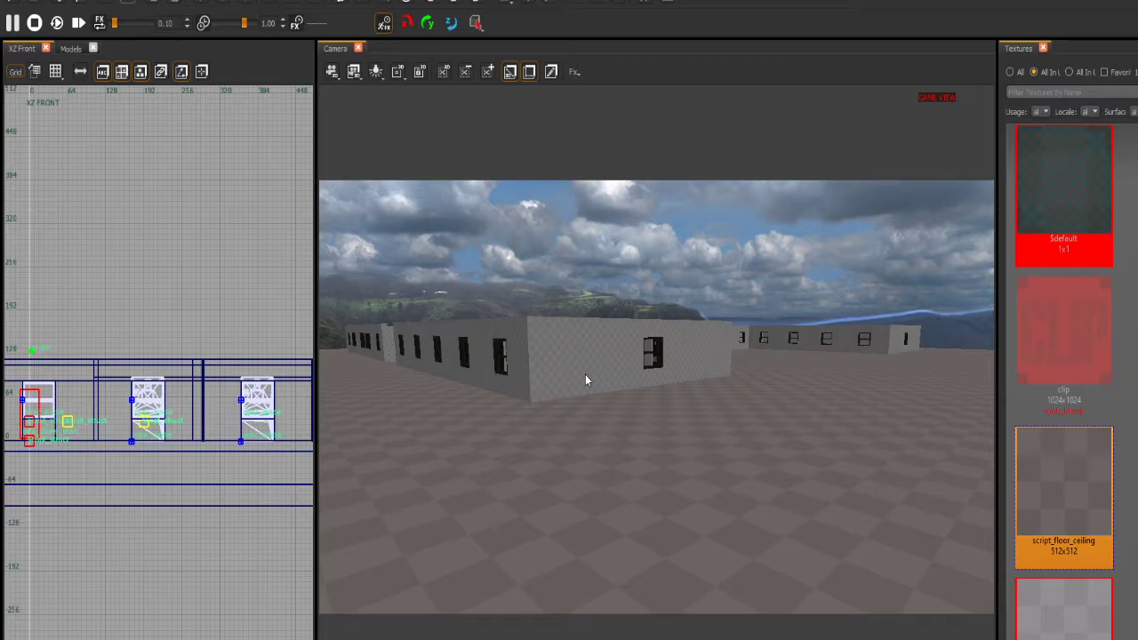
{"action": "mouse_move", "coordinate": [600, 380]}
{"action": "right_mouse_down"}
{"action": "mouse_move", "coordinate": [569, 380]}
{"action": "mouse_move", "coordinate": [599, 376]}
{"action": "right_mouse_up"}
{"action": "key", "text": "s"}
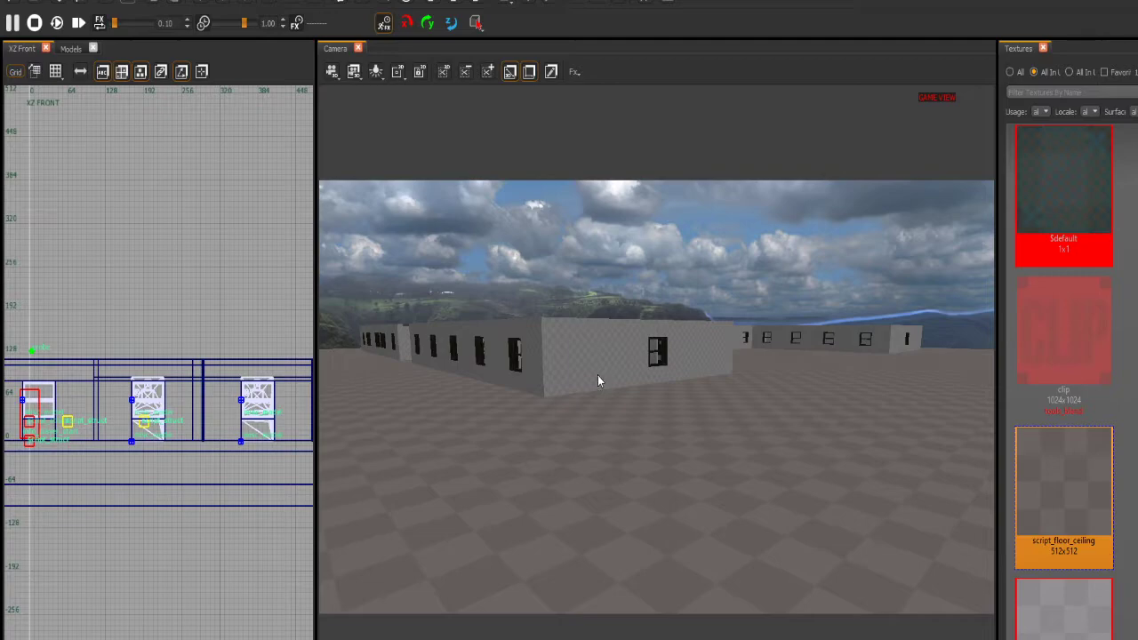
{"action": "right_click_drag", "start_coordinate": [597, 378], "coordinate": [596, 378]}
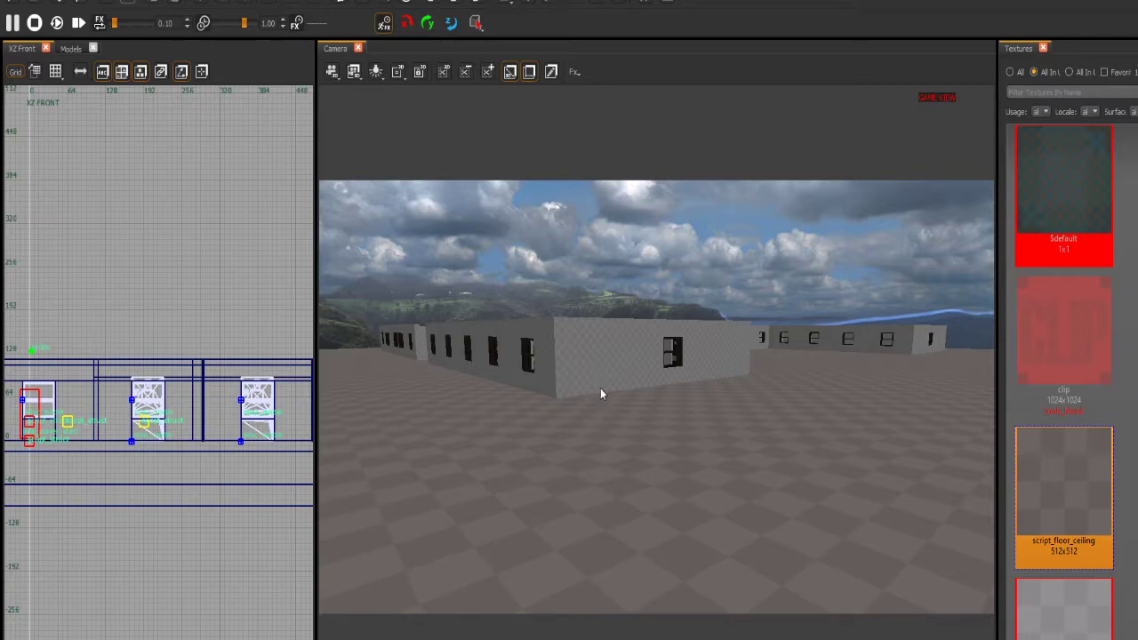
{"action": "right_click_drag", "start_coordinate": [590, 387], "coordinate": [584, 385]}
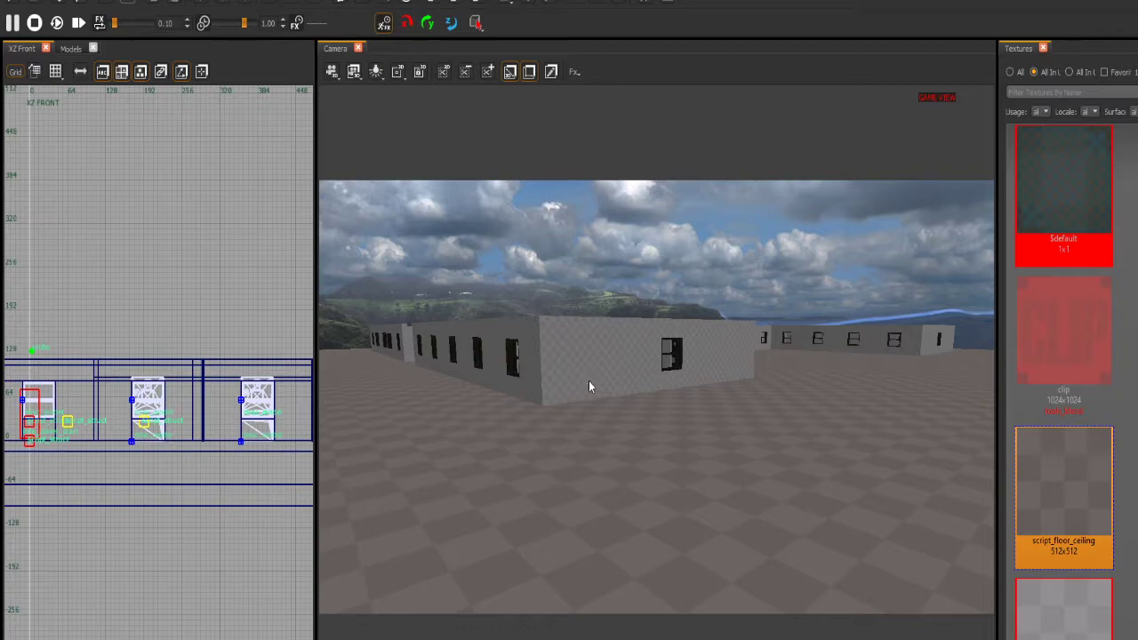
Examine the window layout along the outer walls on the building's other sides
{"action": "right_click_drag", "start_coordinate": [565, 379], "coordinate": [721, 341]}
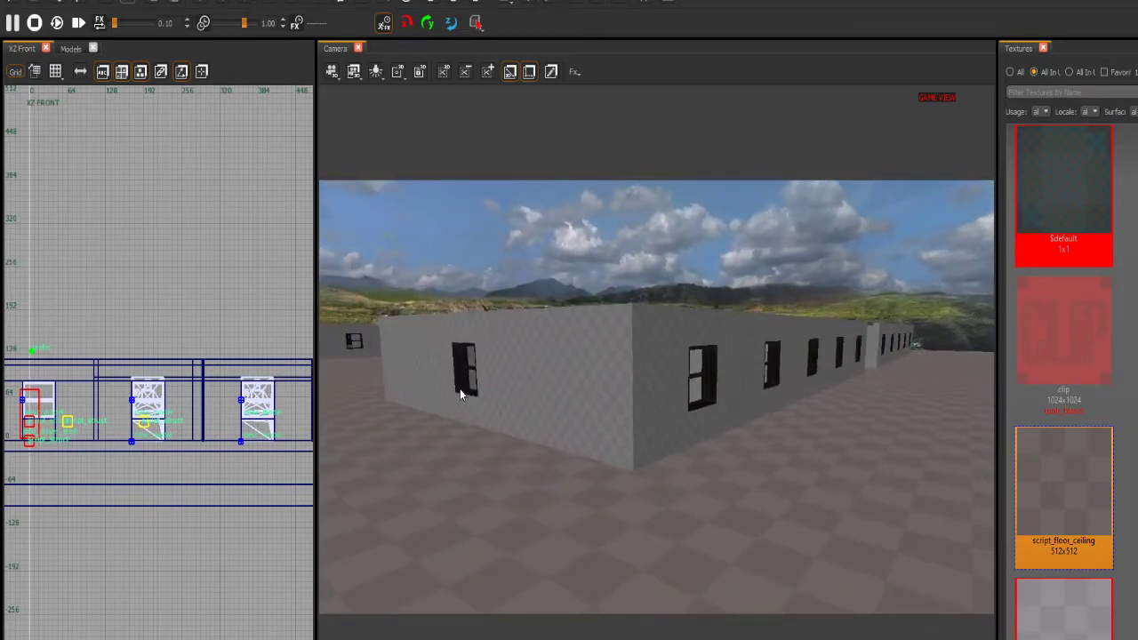
{"action": "right_click_drag", "start_coordinate": [884, 395], "coordinate": [906, 487]}
{"action": "right_click_drag", "start_coordinate": [622, 368], "coordinate": [615, 364]}
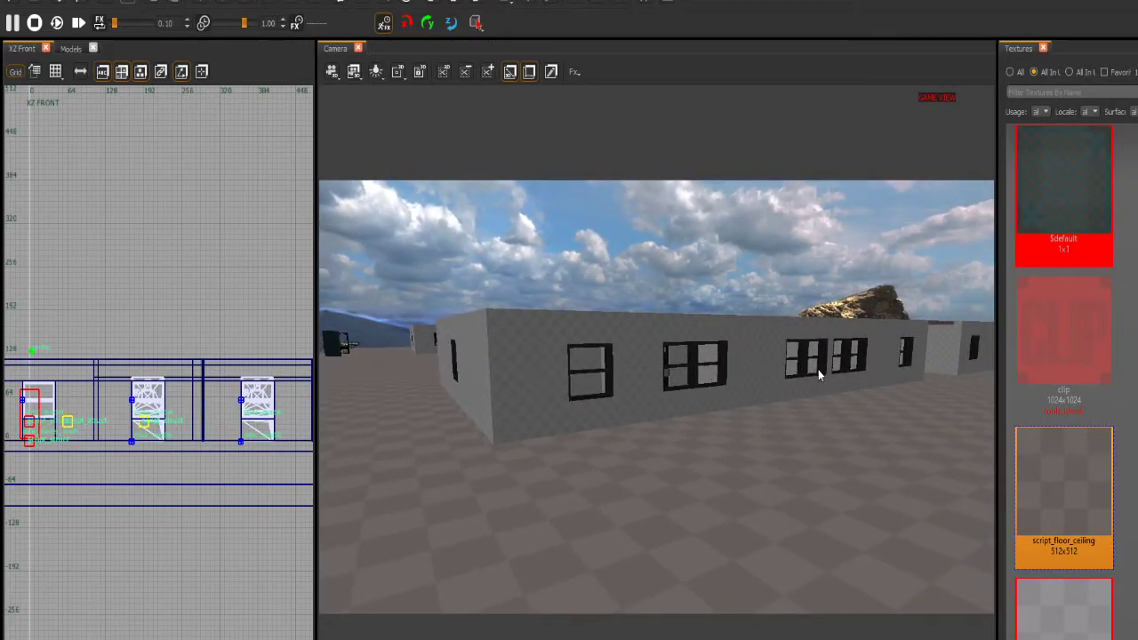
{"action": "right_click_drag", "start_coordinate": [904, 364], "coordinate": [867, 366]}
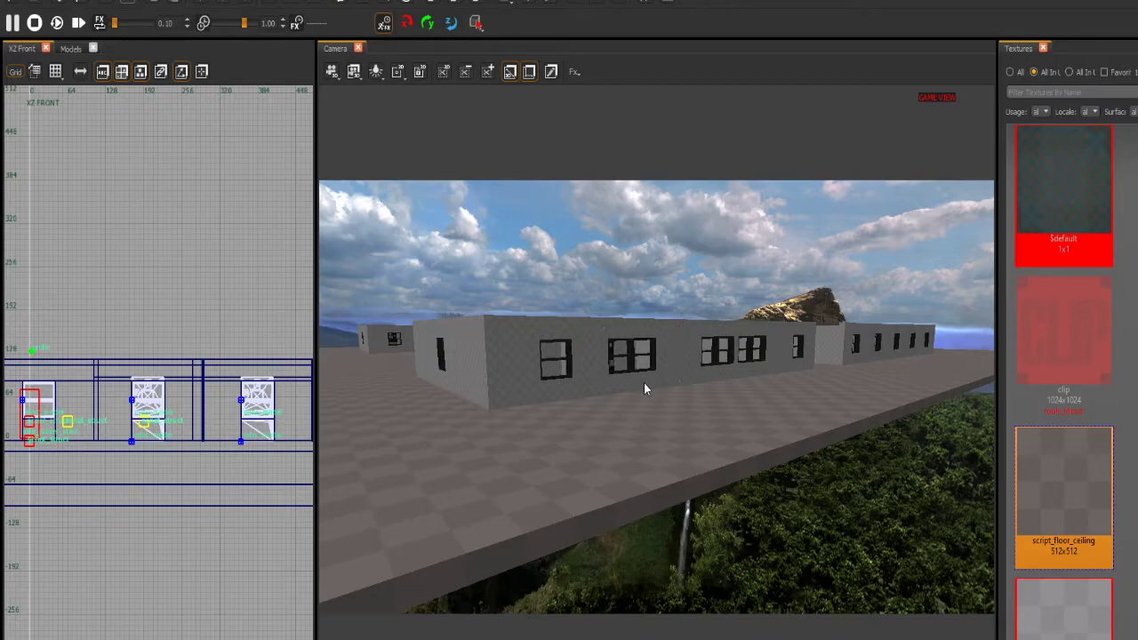
Inspect the building's overall layout from above, including the ceiling slabs, open-topped rooms and courtyard
{"action": "scroll", "coordinate": [643, 382], "scroll_direction": "up", "scroll_amount": 3}
{"action": "right_click_drag", "start_coordinate": [633, 380], "coordinate": [766, 465]}
{"action": "scroll", "coordinate": [626, 377], "scroll_direction": "down", "scroll_amount": 4}
{"action": "scroll", "coordinate": [627, 373], "scroll_direction": "up", "scroll_amount": 1}
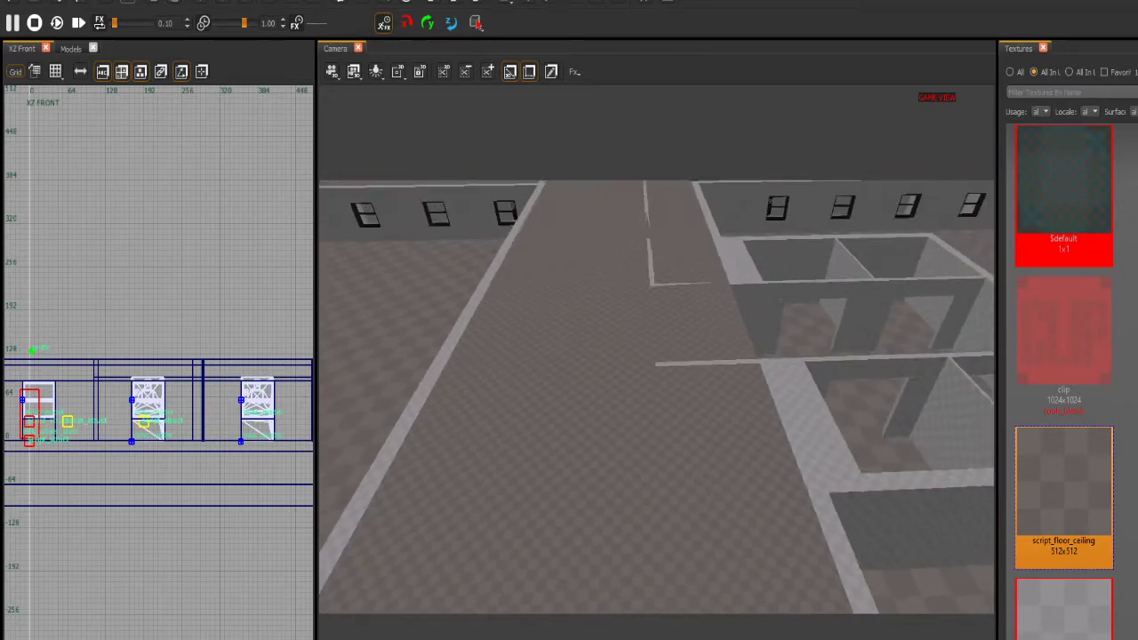
{"action": "mouse_move", "coordinate": [748, 408]}
{"action": "right_mouse_down"}
{"action": "mouse_move", "coordinate": [800, 405]}
{"action": "mouse_move", "coordinate": [693, 408]}
{"action": "mouse_move", "coordinate": [640, 391]}
{"action": "mouse_move", "coordinate": [835, 408]}
{"action": "mouse_move", "coordinate": [744, 432]}
{"action": "mouse_move", "coordinate": [748, 445]}
{"action": "mouse_move", "coordinate": [773, 427]}
{"action": "mouse_move", "coordinate": [742, 399]}
{"action": "right_mouse_up"}
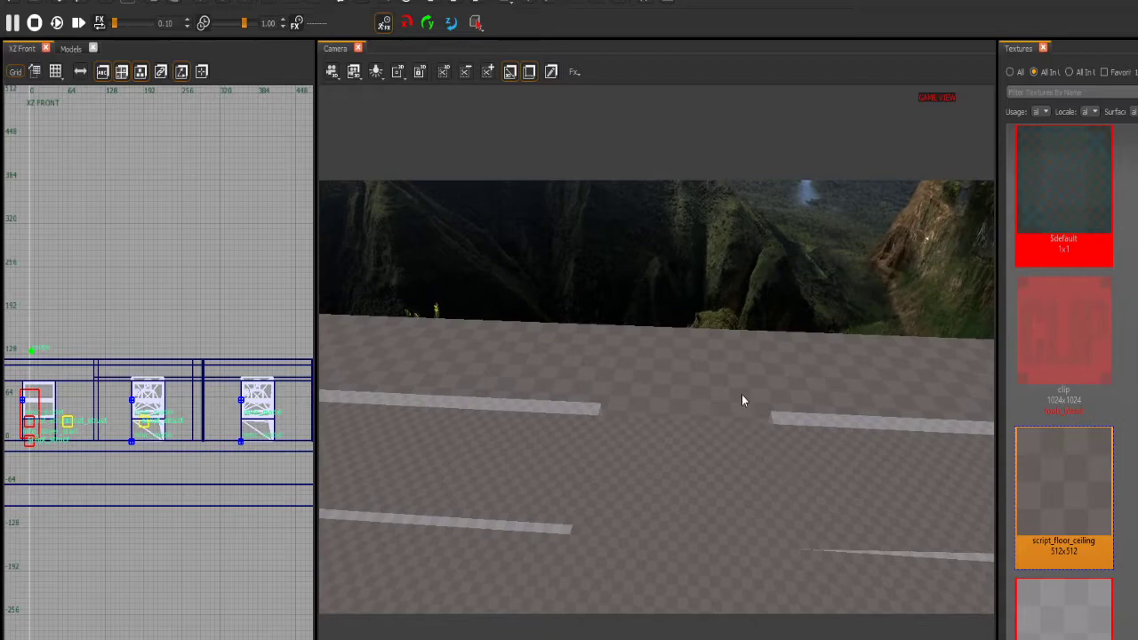
{"action": "right_click_drag", "start_coordinate": [745, 325], "coordinate": [670, 300]}
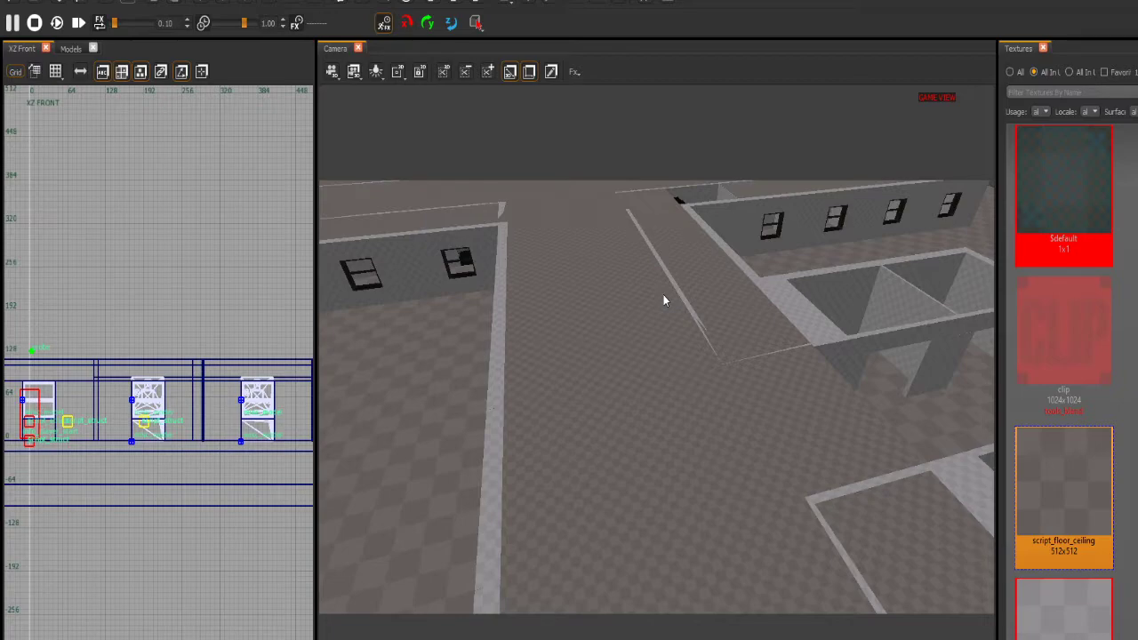
{"action": "right_click_drag", "start_coordinate": [654, 268], "coordinate": [653, 335]}
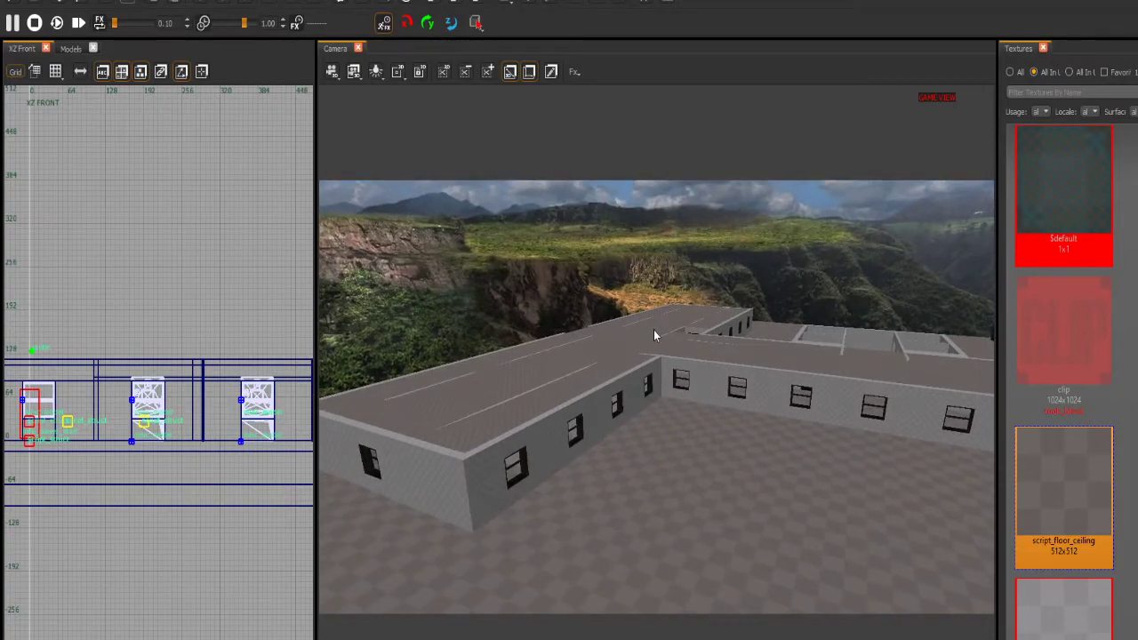
{"action": "right_click_drag", "start_coordinate": [764, 141], "coordinate": [741, 249]}
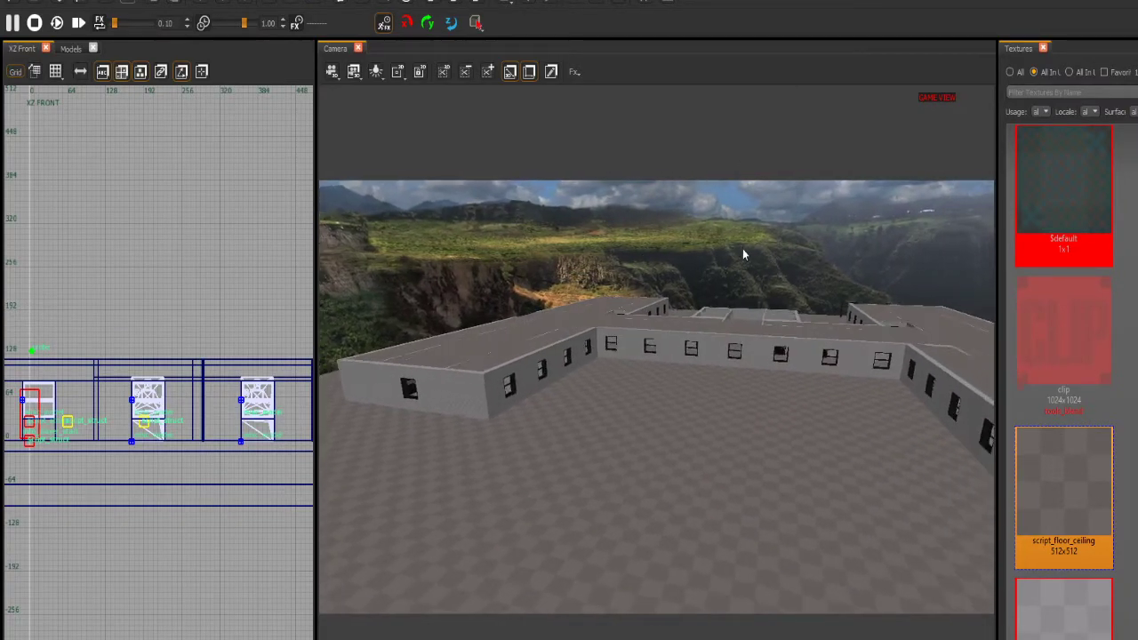
{"action": "mouse_move", "coordinate": [688, 383]}
{"action": "right_mouse_down"}
{"action": "mouse_move", "coordinate": [722, 385]}
{"action": "mouse_move", "coordinate": [704, 389]}
{"action": "right_mouse_up"}
{"action": "right_click_drag", "start_coordinate": [667, 450], "coordinate": [734, 451]}
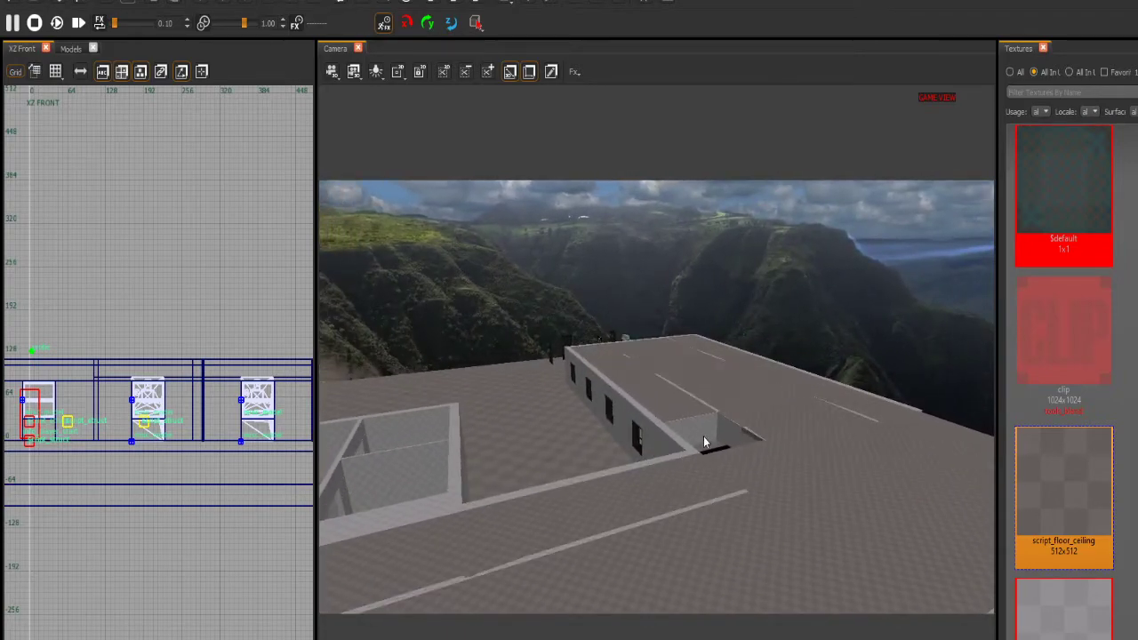
{"action": "right_click_drag", "start_coordinate": [627, 446], "coordinate": [608, 443]}
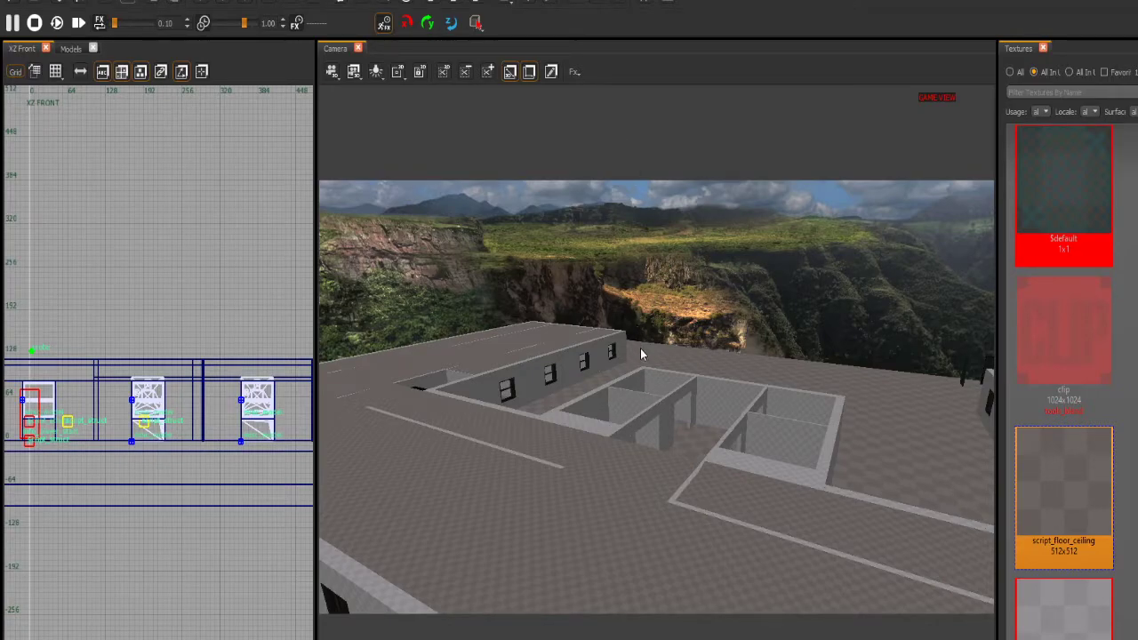
{"action": "right_click_drag", "start_coordinate": [639, 349], "coordinate": [621, 322]}
{"action": "right_click_drag", "start_coordinate": [586, 359], "coordinate": [655, 381]}
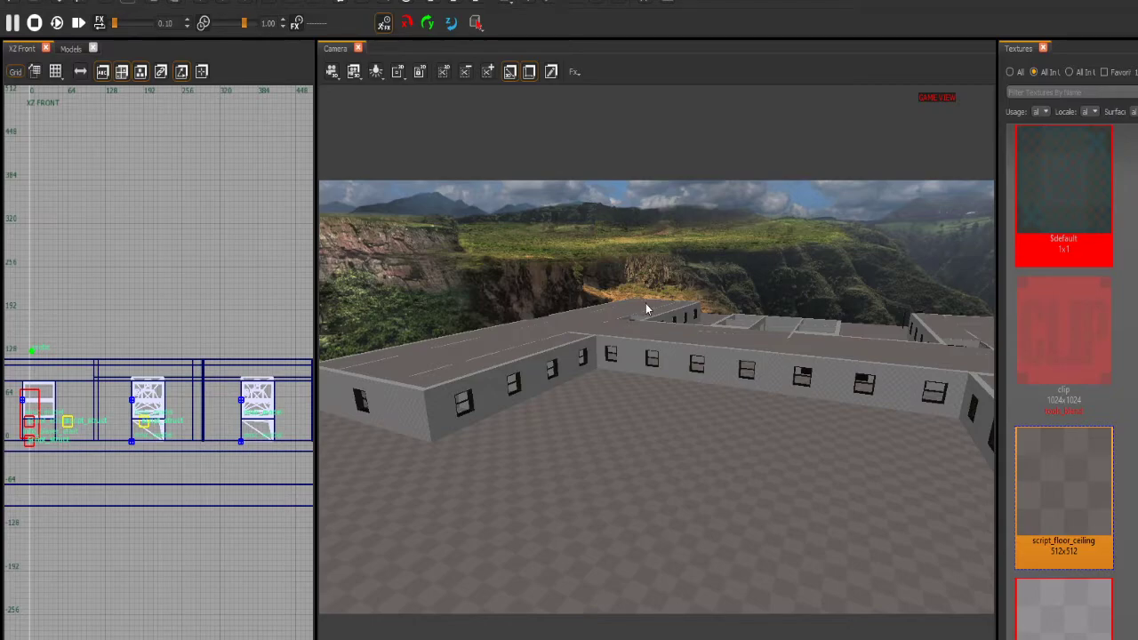
{"action": "right_click_drag", "start_coordinate": [646, 303], "coordinate": [628, 291]}
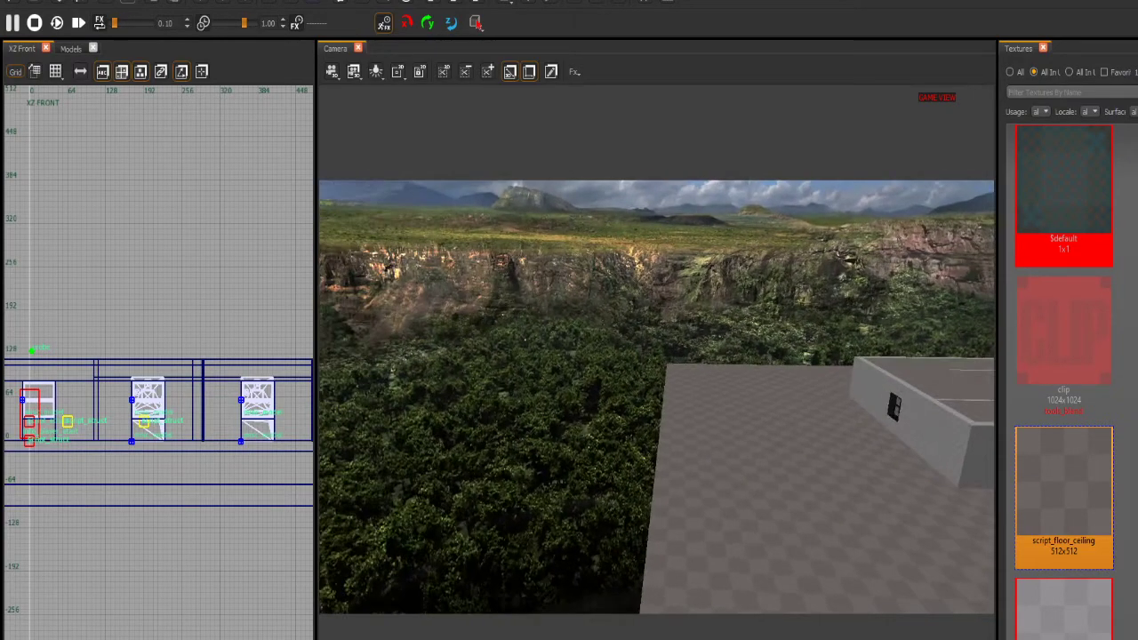
Examine the doors, pool table and other props placed along the edge of the floor platform
{"action": "right_click_drag", "start_coordinate": [640, 339], "coordinate": [698, 392]}
{"action": "key", "text": "w"}
{"action": "key", "text": "w"}
{"action": "key", "text": "s"}
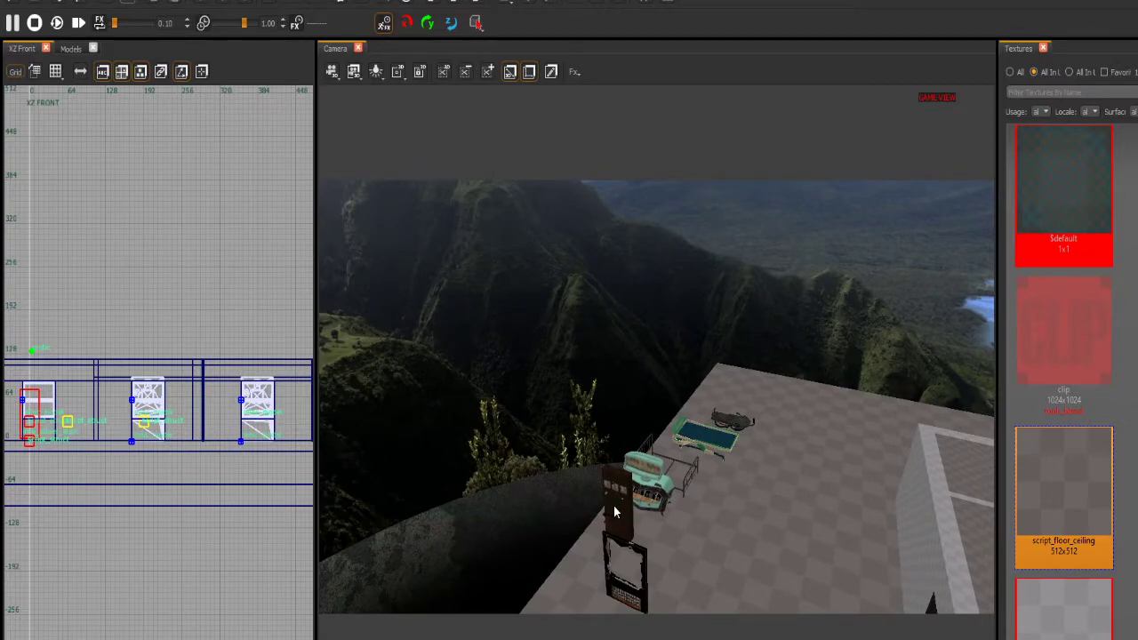
{"action": "right_click_drag", "start_coordinate": [684, 489], "coordinate": [701, 491]}
{"action": "key", "text": "s"}
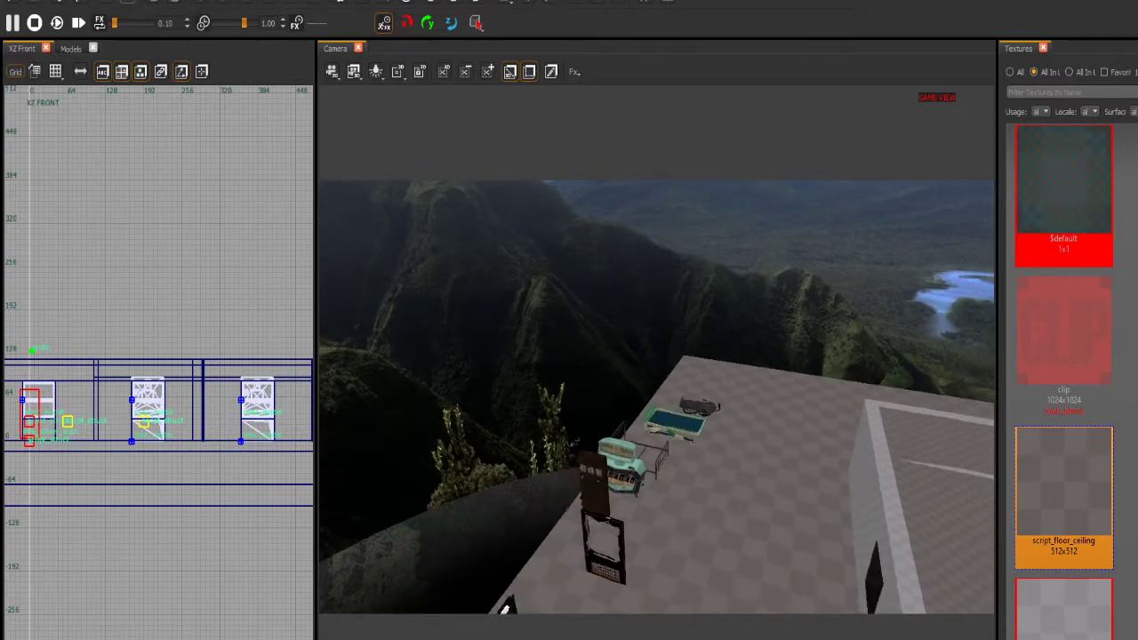
{"action": "key", "text": "Left"}
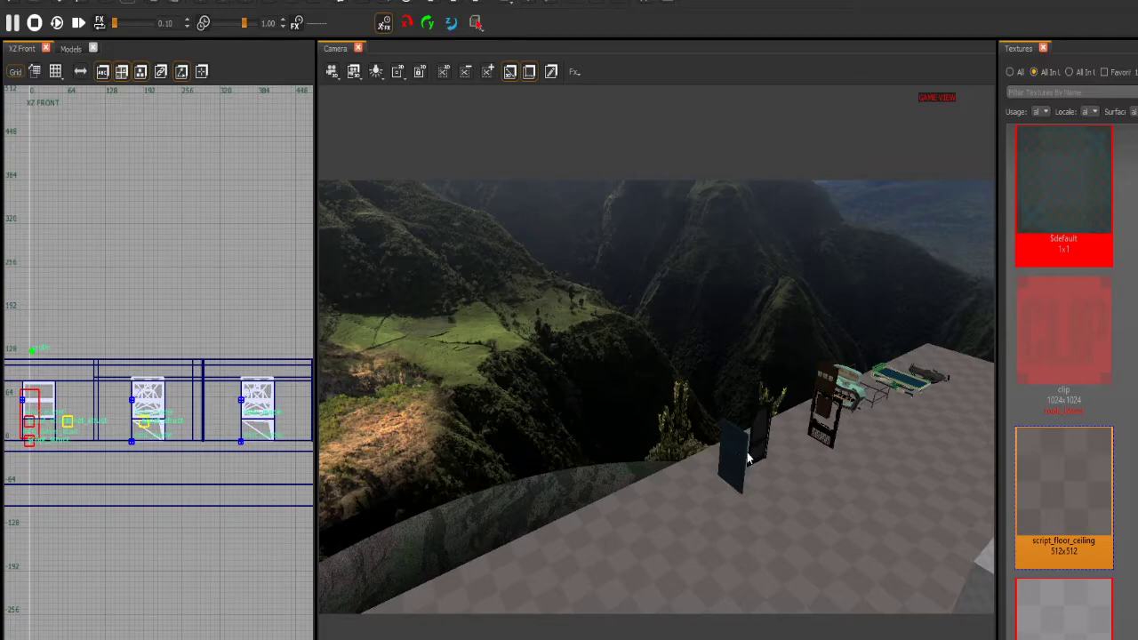
{"action": "key", "text": "s"}
{"action": "right_click_drag", "start_coordinate": [747, 458], "coordinate": [845, 462]}
{"action": "key", "text": "w"}
View the building's wings and the courtyard between them from an elevated position
{"action": "right_click_drag", "start_coordinate": [693, 422], "coordinate": [741, 348]}
{"action": "key", "text": "s"}
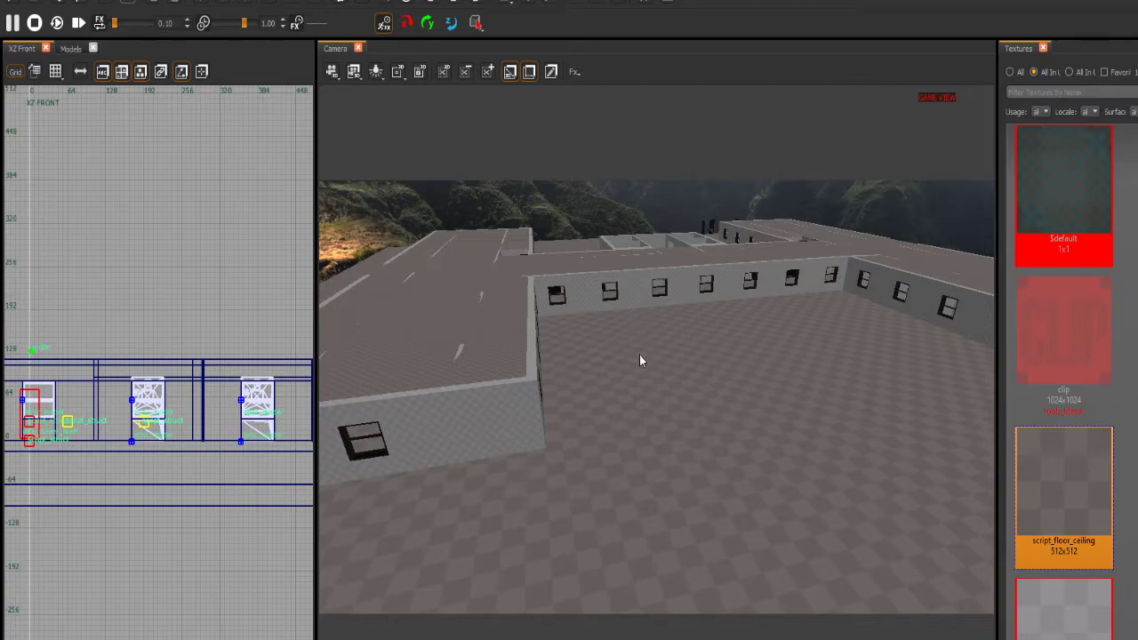
{"action": "mouse_move", "coordinate": [636, 364]}
{"action": "right_mouse_down"}
{"action": "mouse_move", "coordinate": [613, 387]}
{"action": "mouse_move", "coordinate": [591, 362]}
{"action": "mouse_move", "coordinate": [630, 353]}
{"action": "right_mouse_up"}
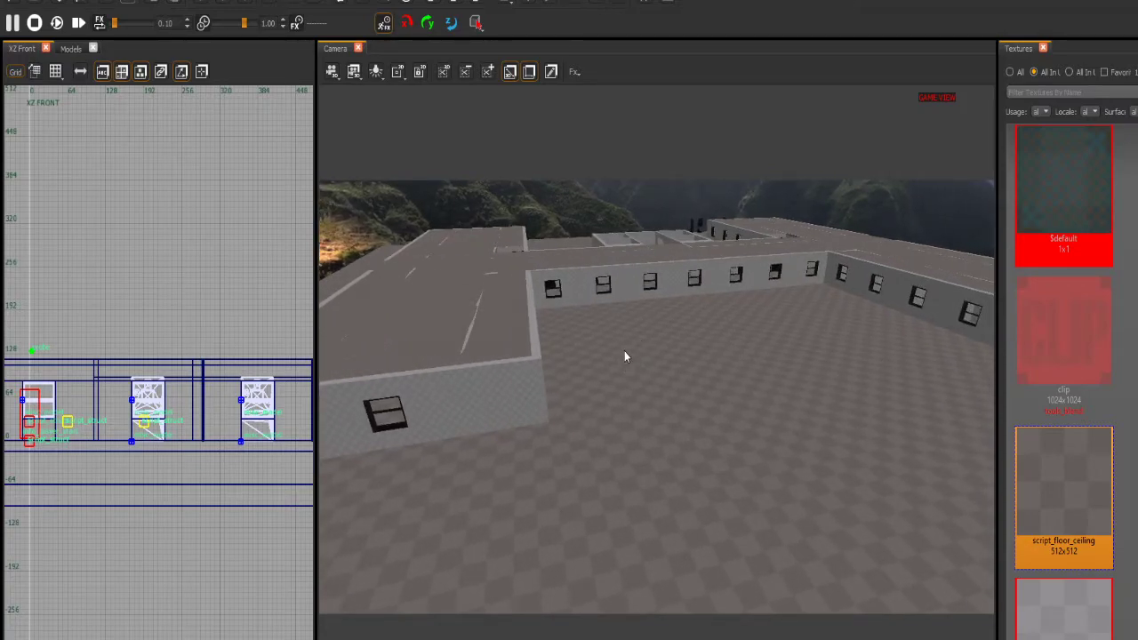
{"action": "right_click_drag", "start_coordinate": [625, 355], "coordinate": [749, 307]}
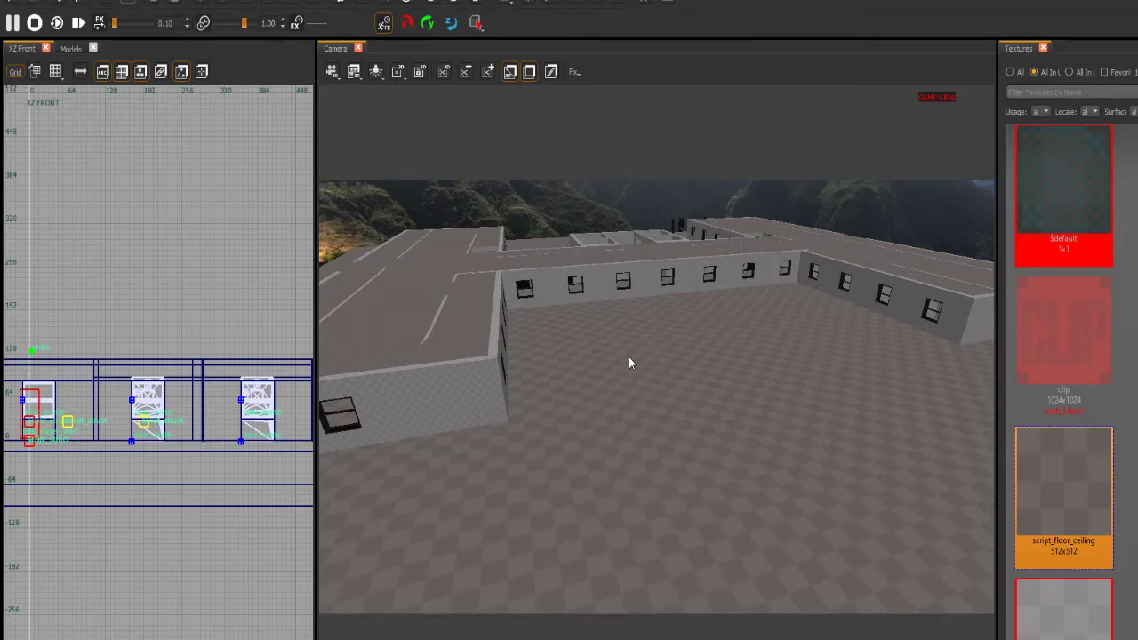
Inspect the building's interior corridors, checking the placement of doors along the walls, the corner junctions and the courtyard-facing windows
{"action": "right_click_drag", "start_coordinate": [628, 356], "coordinate": [678, 389]}
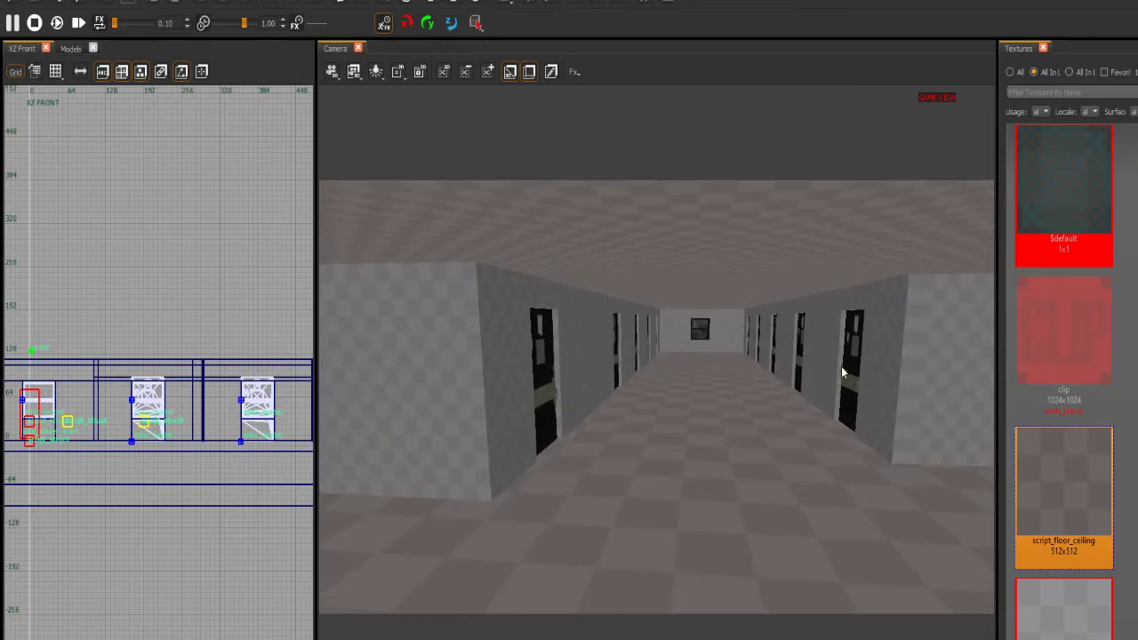
{"action": "right_click_drag", "start_coordinate": [738, 332], "coordinate": [648, 356]}
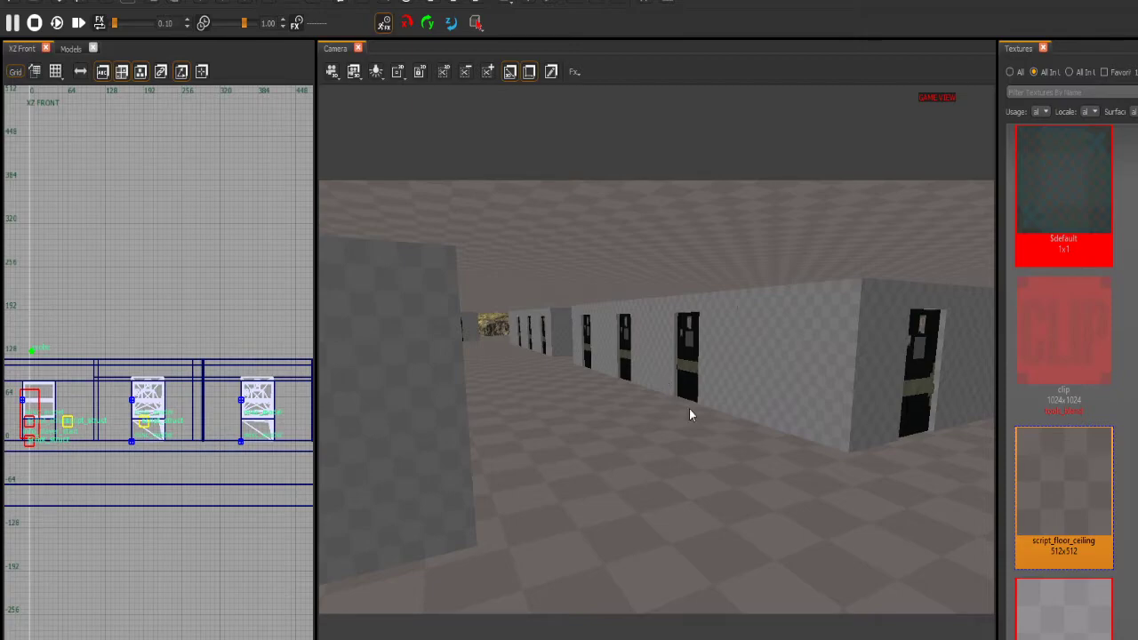
{"action": "right_click_drag", "start_coordinate": [691, 413], "coordinate": [888, 467]}
{"action": "right_click_drag", "start_coordinate": [677, 454], "coordinate": [613, 424]}
{"action": "right_click_drag", "start_coordinate": [791, 418], "coordinate": [609, 382]}
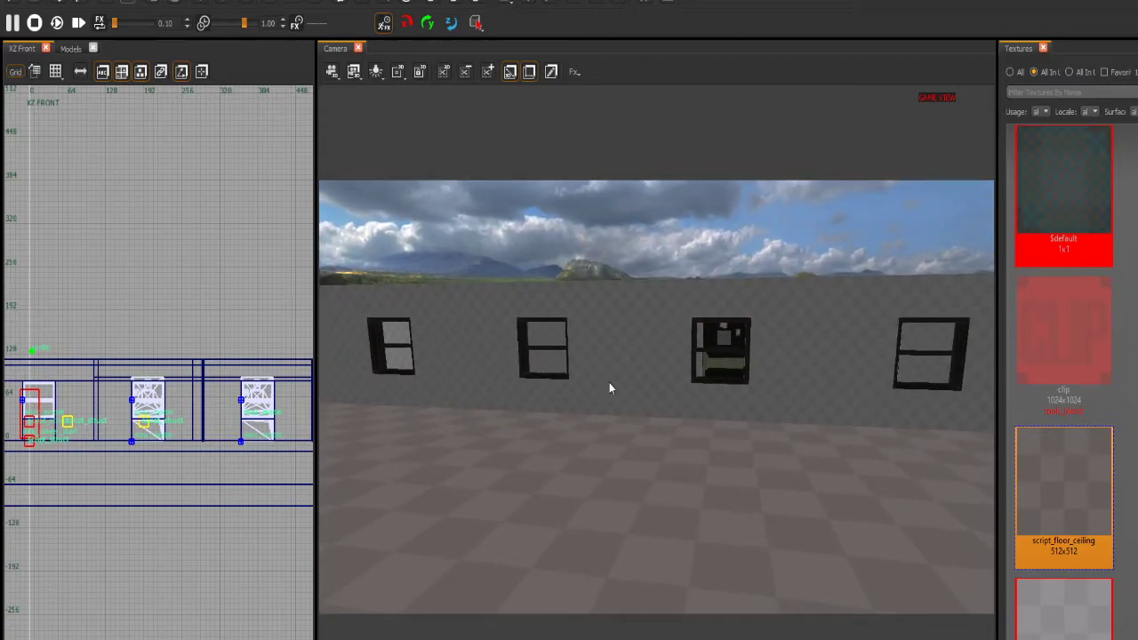
{"action": "mouse_move", "coordinate": [629, 431]}
{"action": "right_mouse_down"}
{"action": "mouse_move", "coordinate": [582, 413]}
{"action": "mouse_move", "coordinate": [635, 412]}
{"action": "mouse_move", "coordinate": [604, 418]}
{"action": "mouse_move", "coordinate": [653, 448]}
{"action": "mouse_move", "coordinate": [644, 438]}
{"action": "right_mouse_up"}
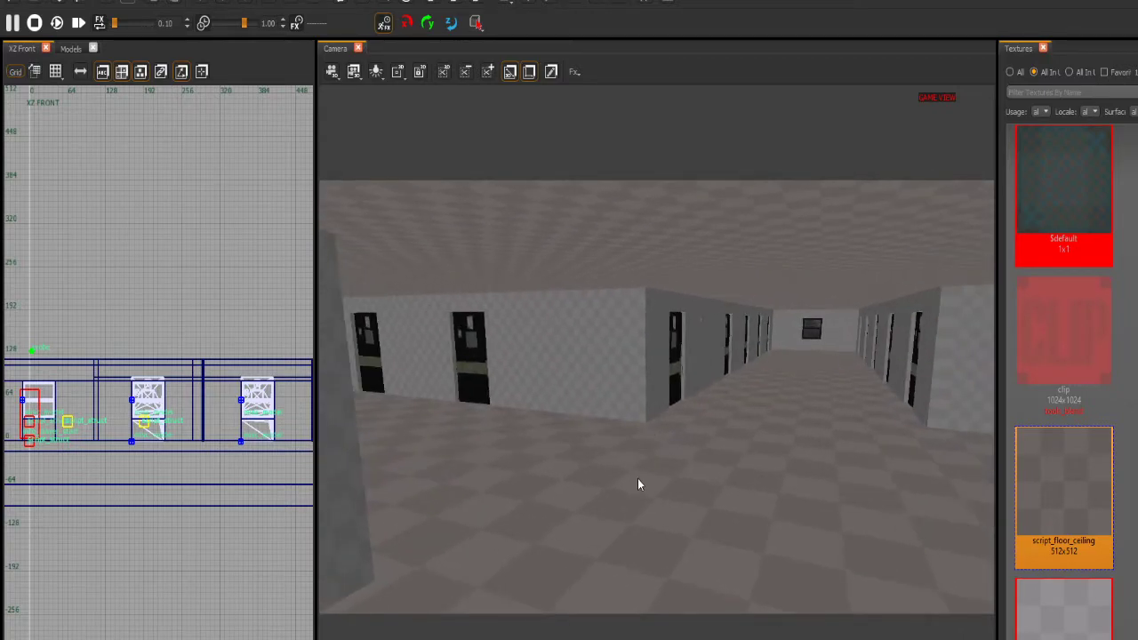
{"action": "right_click_drag", "start_coordinate": [637, 480], "coordinate": [671, 384]}
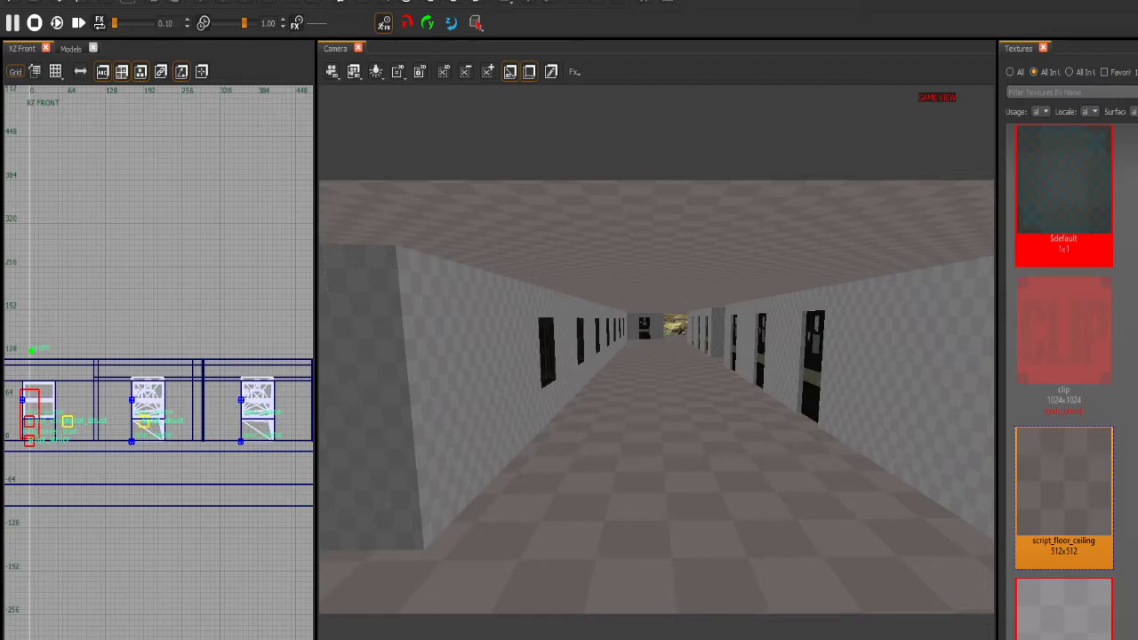
{"action": "key", "text": "w"}
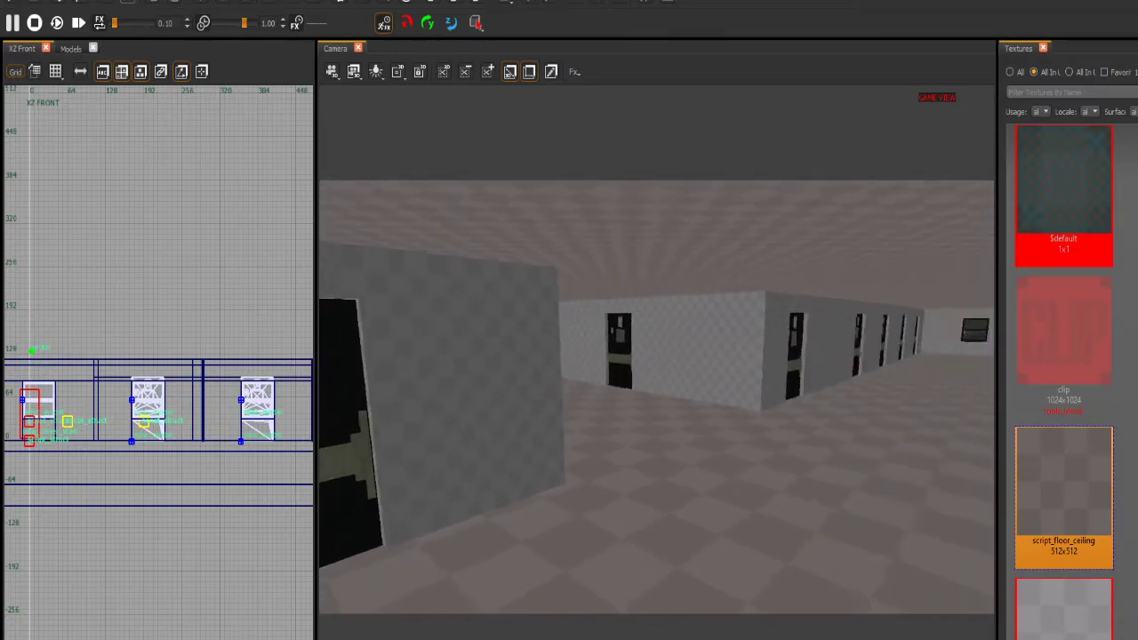
{"action": "key", "text": "w"}
{"action": "right_click_drag", "start_coordinate": [658, 421], "coordinate": [606, 412]}
{"action": "key", "text": "s"}
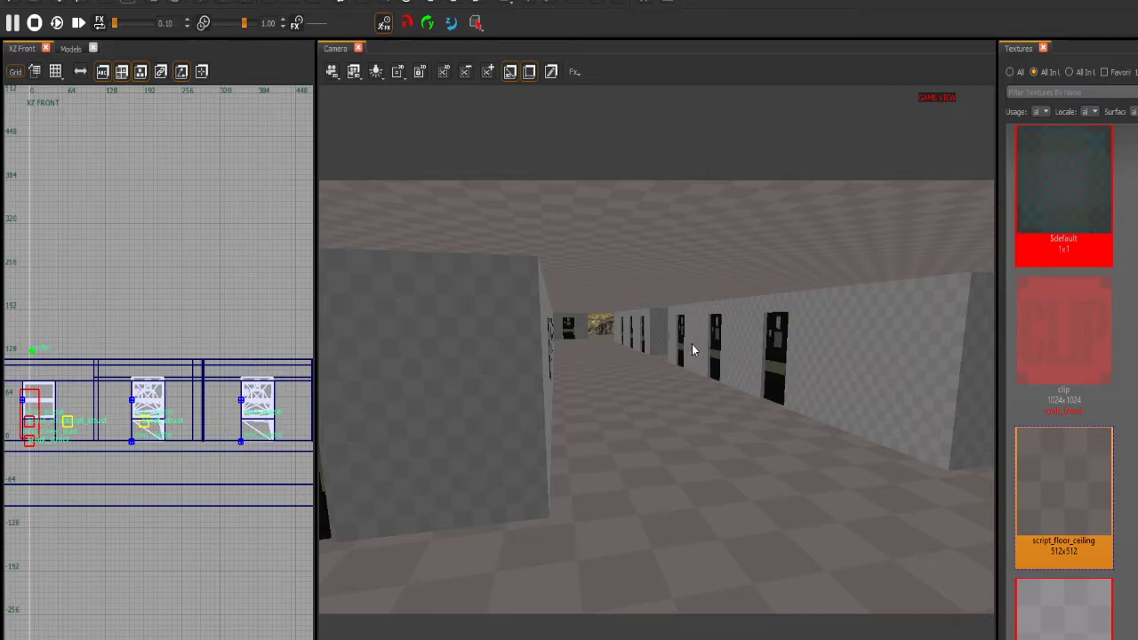
Examine the free-standing doors and props at the platform's edge and the long corridor lined with windows and doors
{"action": "right_click_drag", "start_coordinate": [685, 409], "coordinate": [774, 462]}
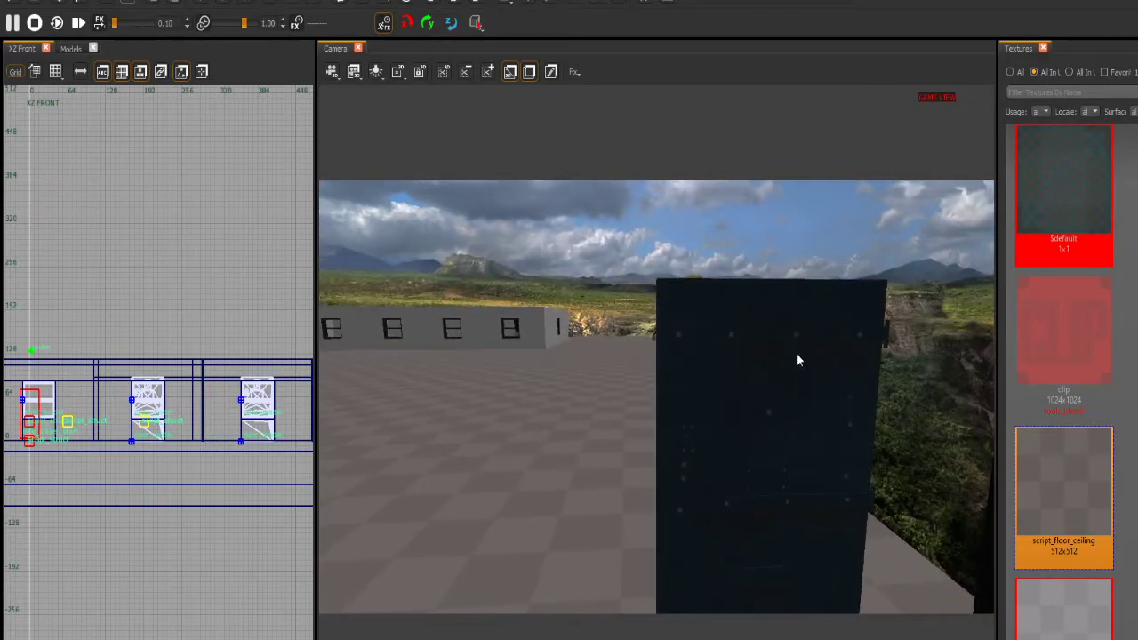
{"action": "right_click_drag", "start_coordinate": [797, 360], "coordinate": [718, 469]}
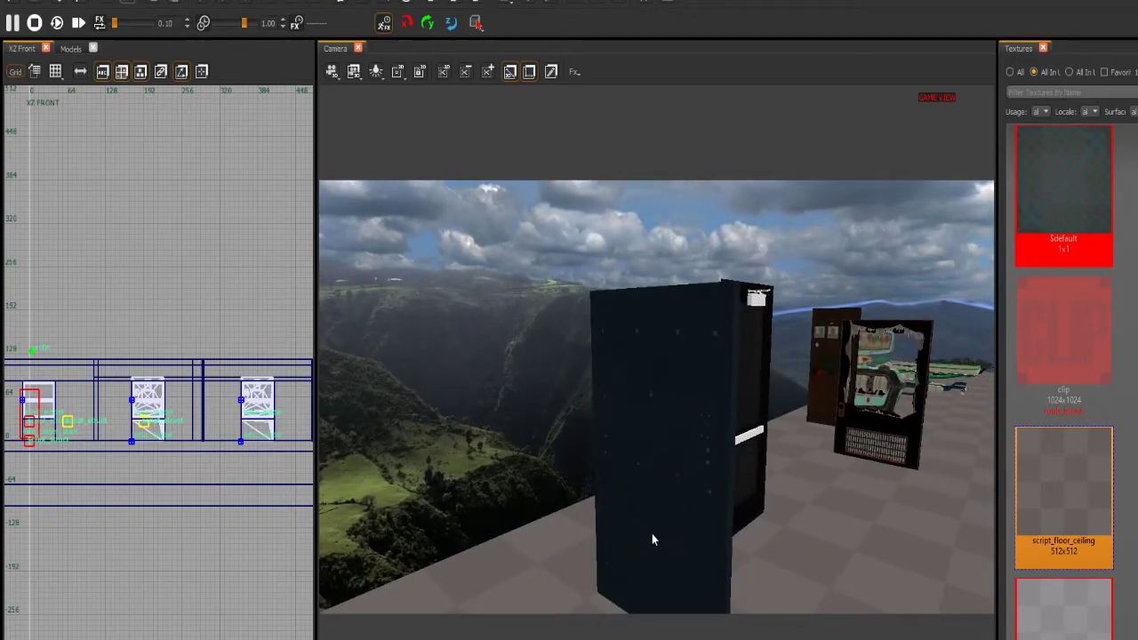
{"action": "right_click_drag", "start_coordinate": [652, 534], "coordinate": [701, 465]}
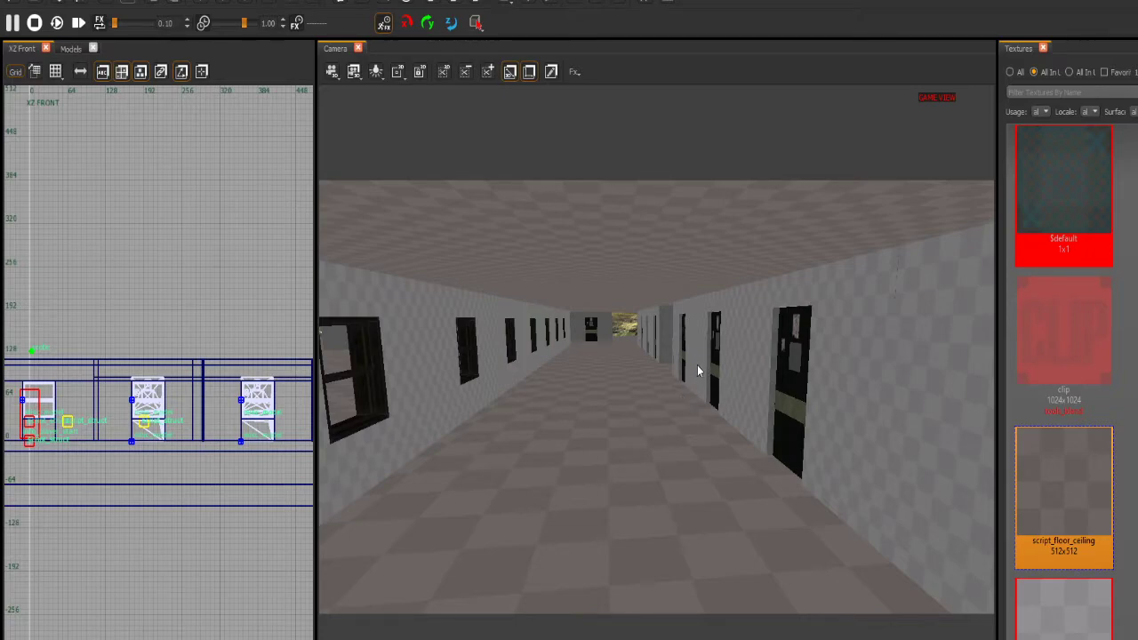
{"action": "mouse_move", "coordinate": [696, 366]}
{"action": "right_mouse_down"}
{"action": "mouse_move", "coordinate": [728, 400]}
{"action": "mouse_move", "coordinate": [657, 427]}
{"action": "mouse_move", "coordinate": [699, 363]}
{"action": "right_mouse_up"}
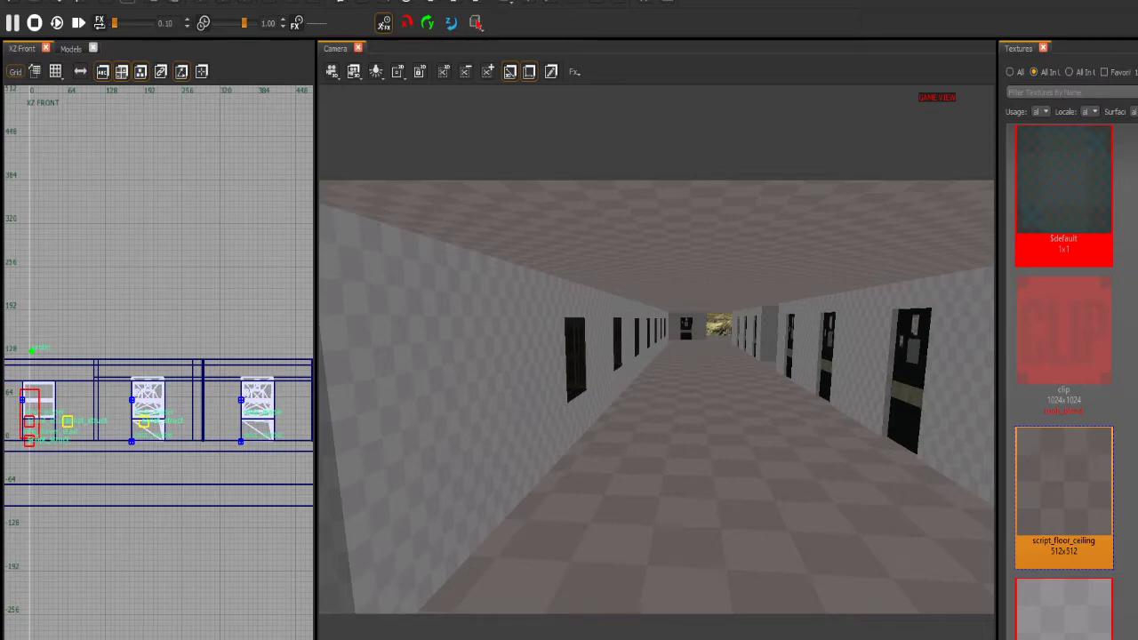
{"action": "left_click_drag", "start_coordinate": [1136, 71], "coordinate": [576, 2]}
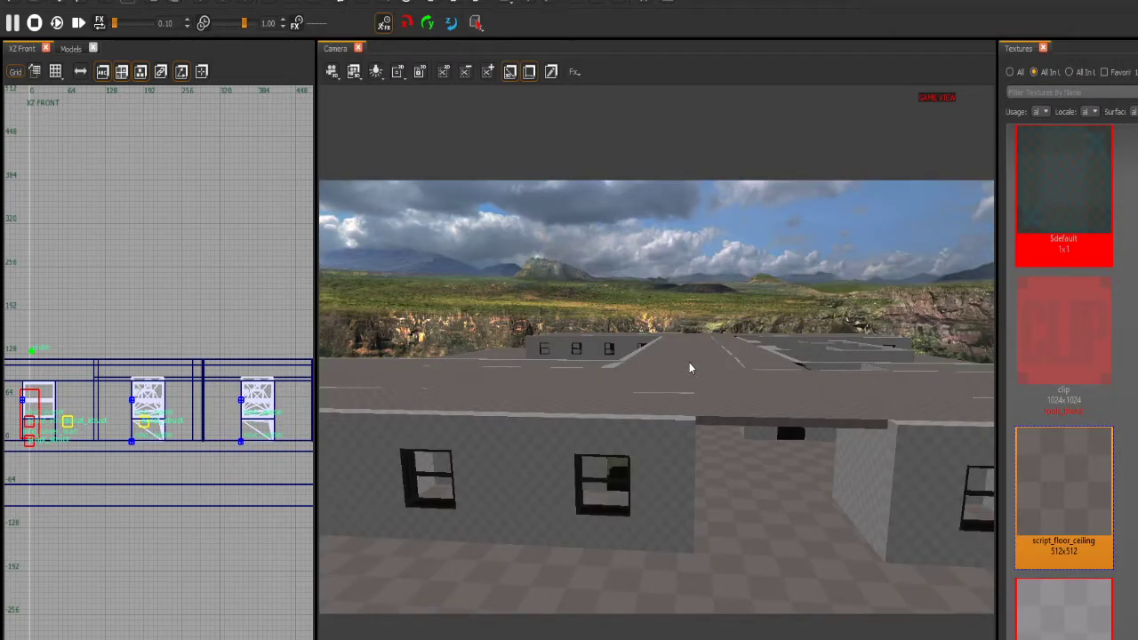
Inspect the building's footprint from above, including the connecting corridors, stairwells and open-topped central rooms
{"action": "right_click_drag", "start_coordinate": [691, 367], "coordinate": [624, 453]}
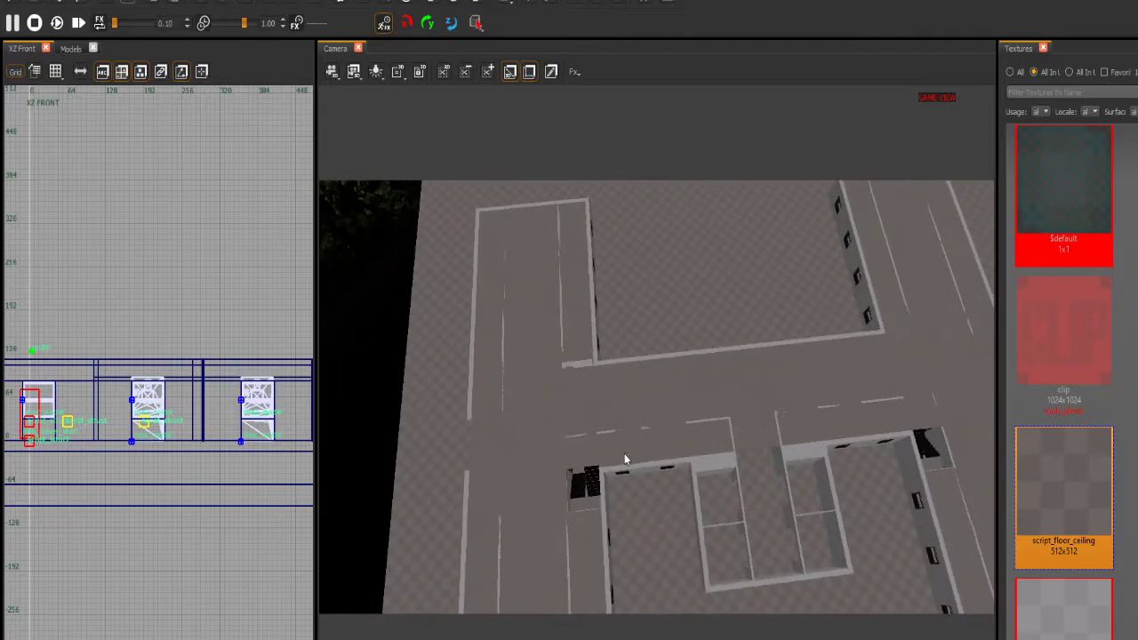
{"action": "right_click_drag", "start_coordinate": [660, 521], "coordinate": [603, 428]}
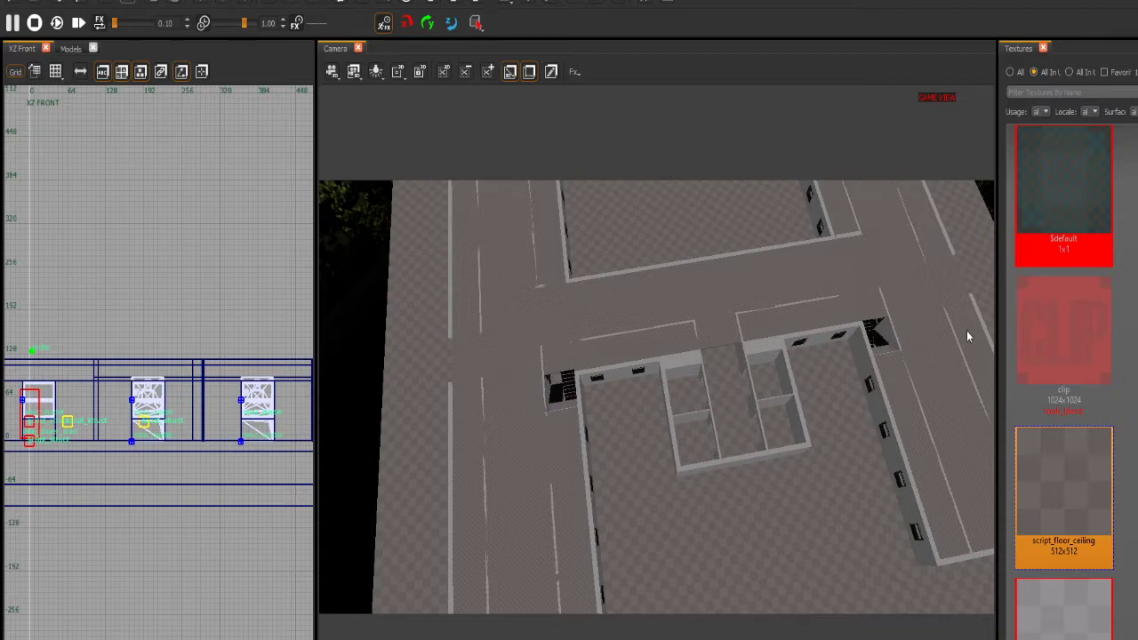
{"action": "right_click_drag", "start_coordinate": [869, 228], "coordinate": [864, 249]}
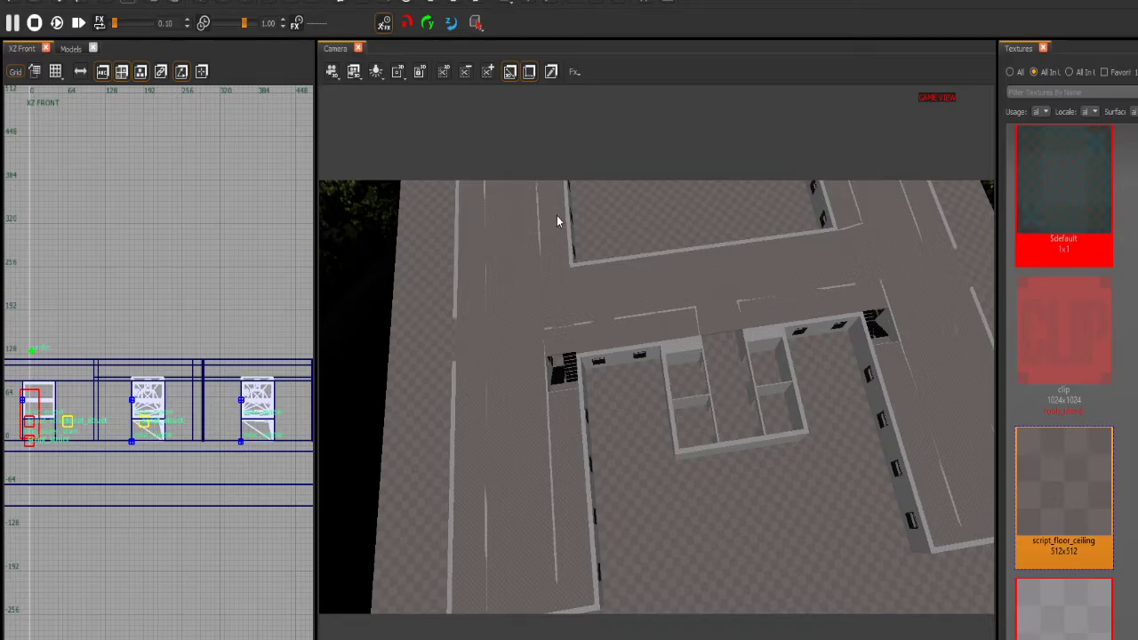
{"action": "right_click_drag", "start_coordinate": [575, 255], "coordinate": [580, 227]}
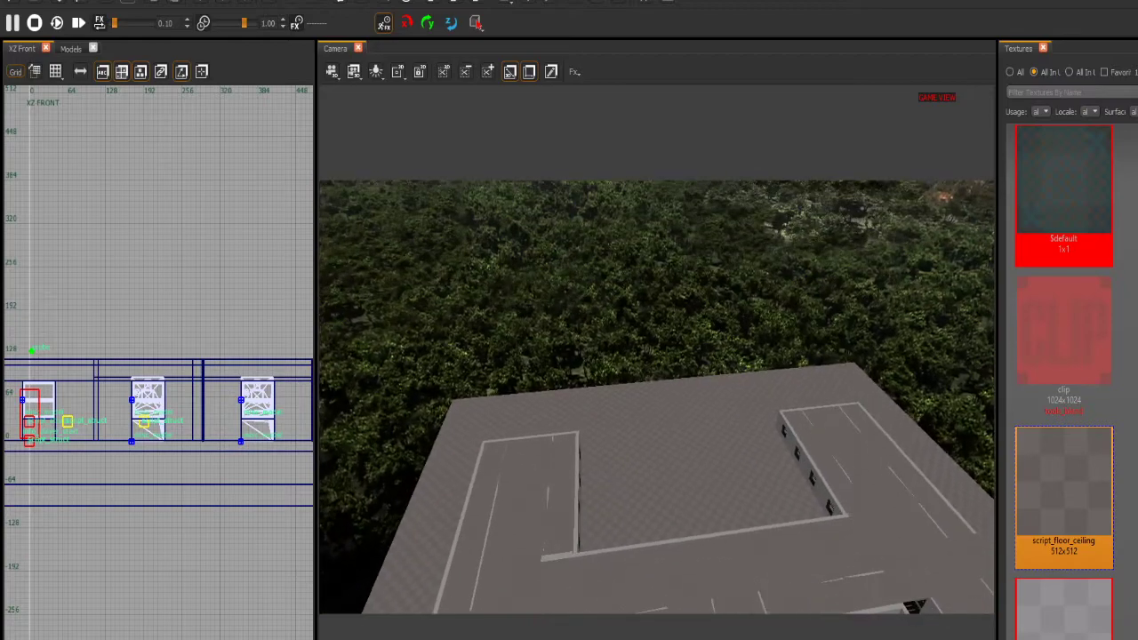
{"action": "right_click_drag", "start_coordinate": [657, 246], "coordinate": [655, 236]}
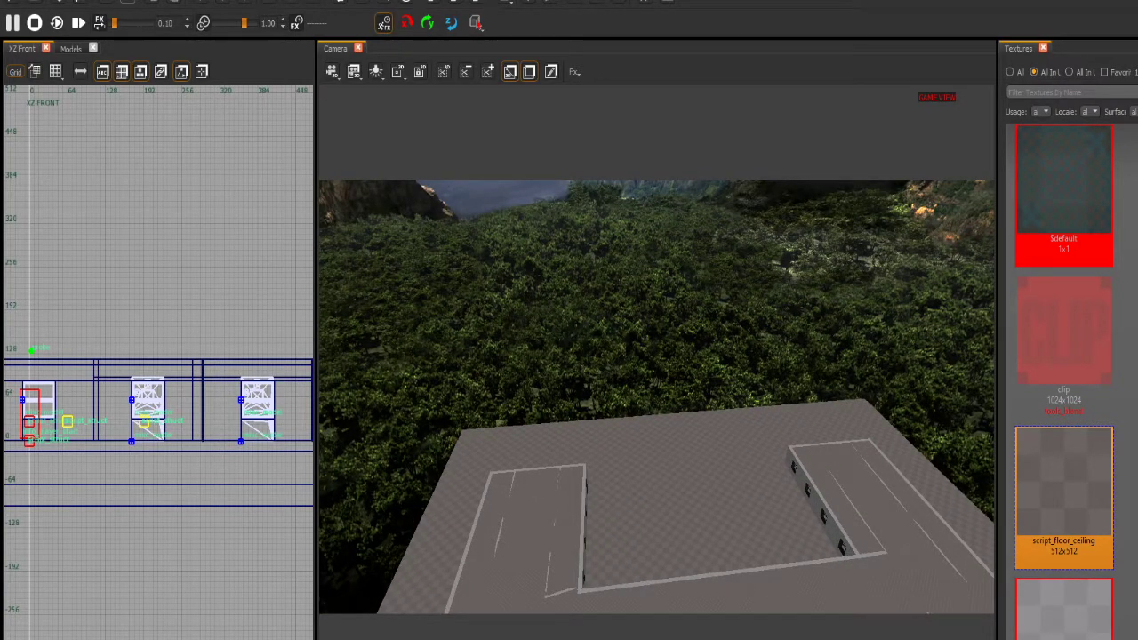
{"action": "right_click_drag", "start_coordinate": [722, 419], "coordinate": [640, 411]}
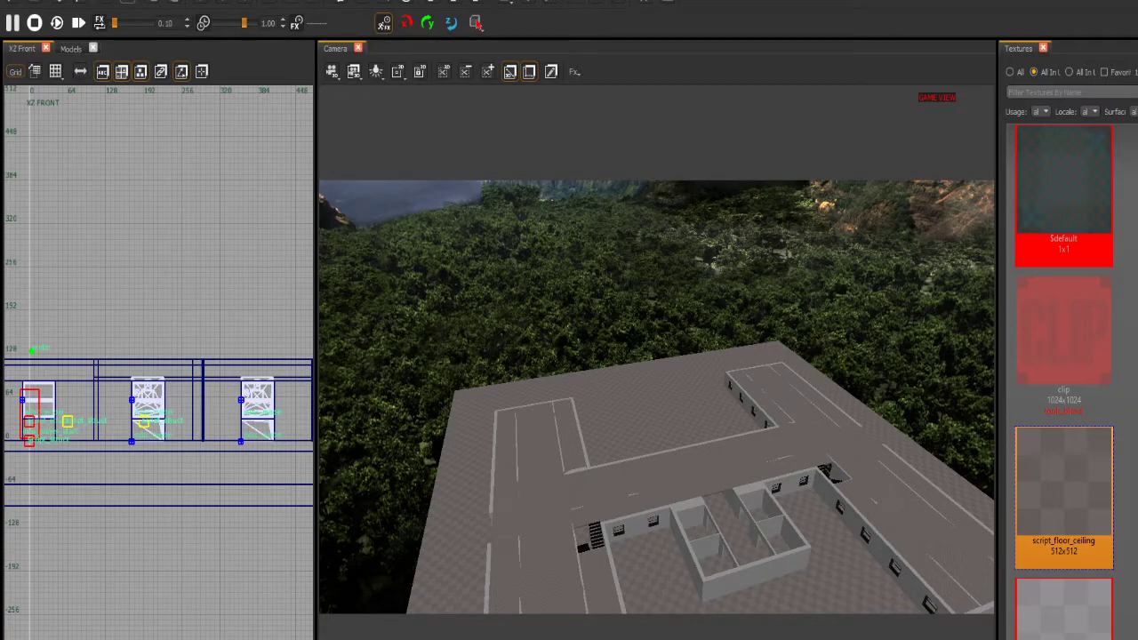
{"action": "right_click_drag", "start_coordinate": [628, 449], "coordinate": [702, 425]}
{"action": "right_click_drag", "start_coordinate": [593, 424], "coordinate": [551, 418]}
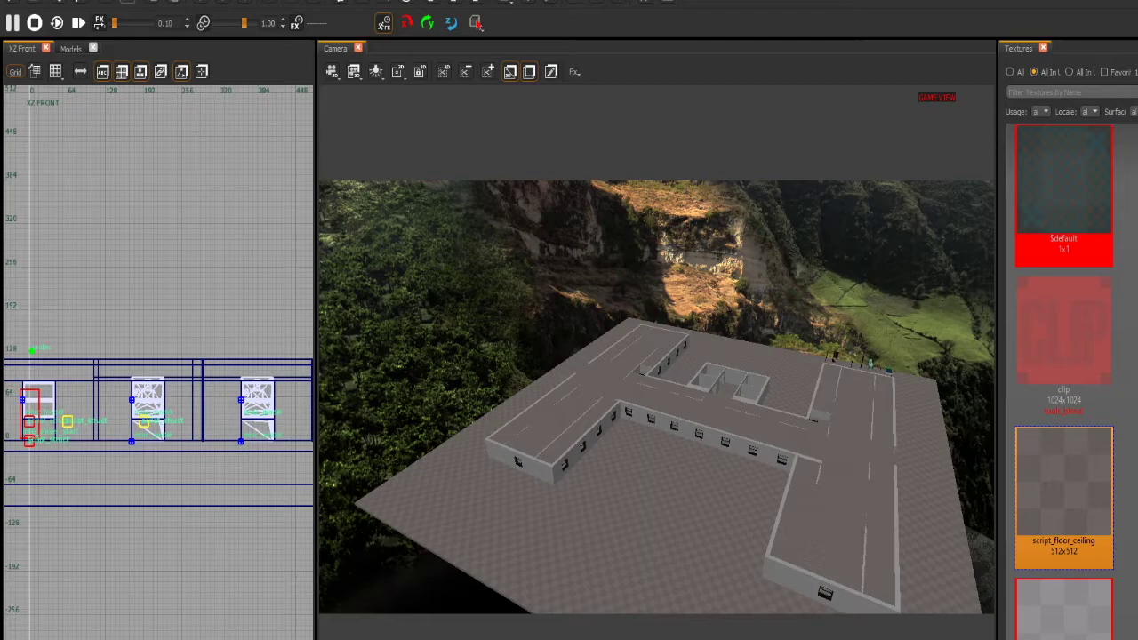
Examine the courtyard's window rows and the roofs of the surrounding wings from several heights
{"action": "key", "text": "w"}
{"action": "right_click_drag", "start_coordinate": [683, 474], "coordinate": [698, 428]}
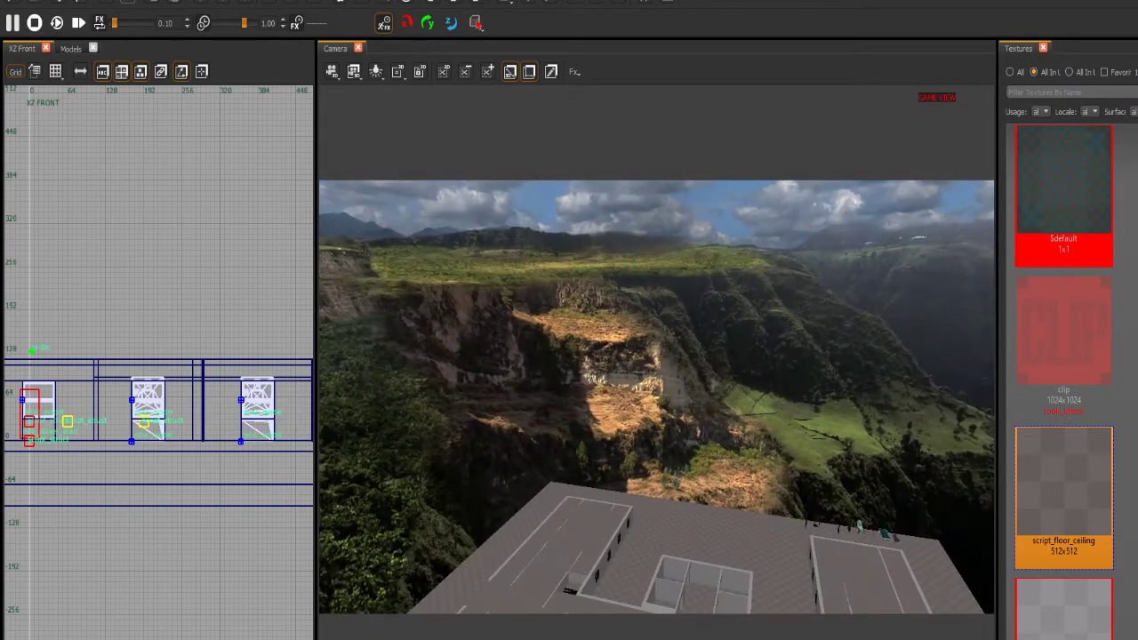
{"action": "key", "text": "q"}
{"action": "key", "text": "Up"}
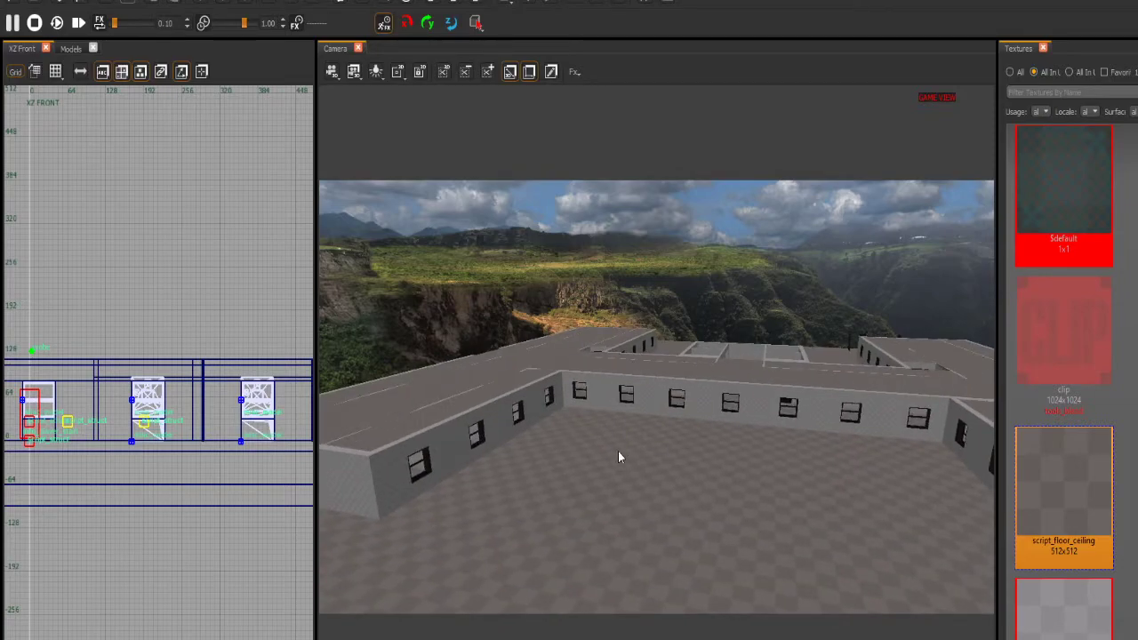
{"action": "right_click_drag", "start_coordinate": [618, 450], "coordinate": [703, 451]}
{"action": "key", "text": "w"}
{"action": "key", "text": "s"}
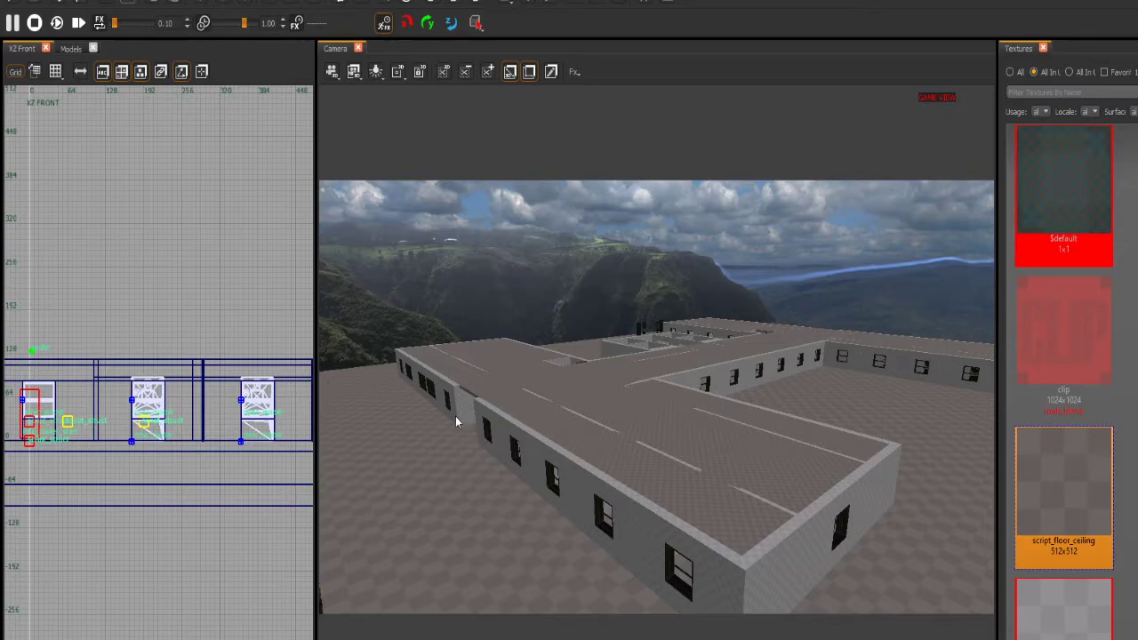
Inspect the building's exterior from its outer corner and entrance side, including the end wall, window rows and roof layout
{"action": "right_click_drag", "start_coordinate": [488, 454], "coordinate": [436, 390]}
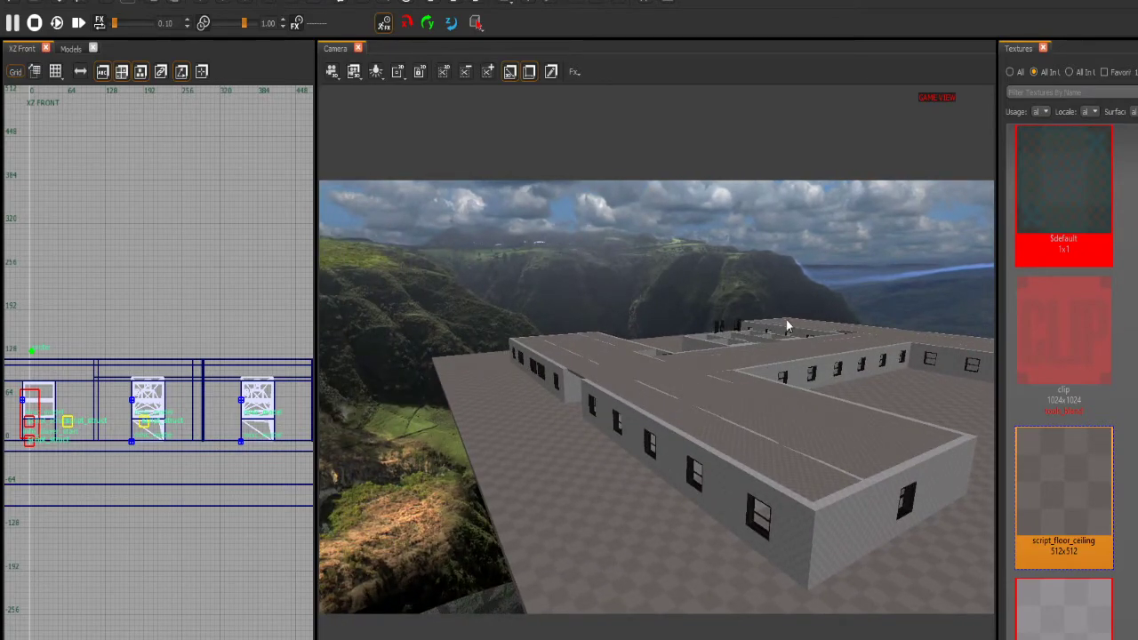
{"action": "right_click_drag", "start_coordinate": [754, 383], "coordinate": [747, 389]}
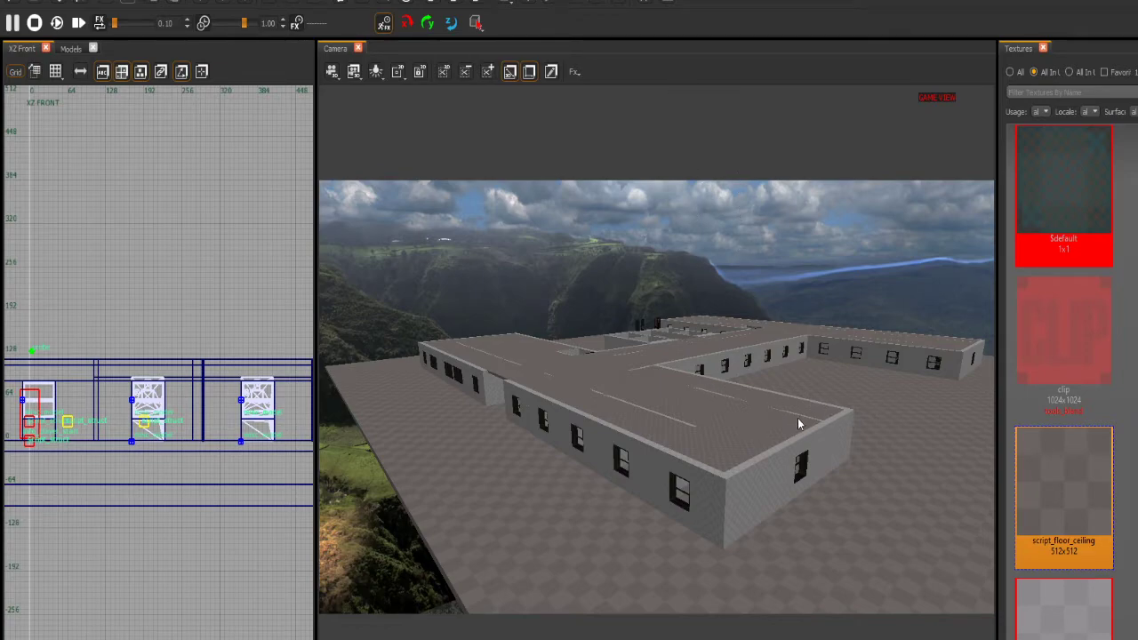
{"action": "right_click_drag", "start_coordinate": [827, 411], "coordinate": [898, 394]}
{"action": "right_click_drag", "start_coordinate": [695, 337], "coordinate": [662, 335]}
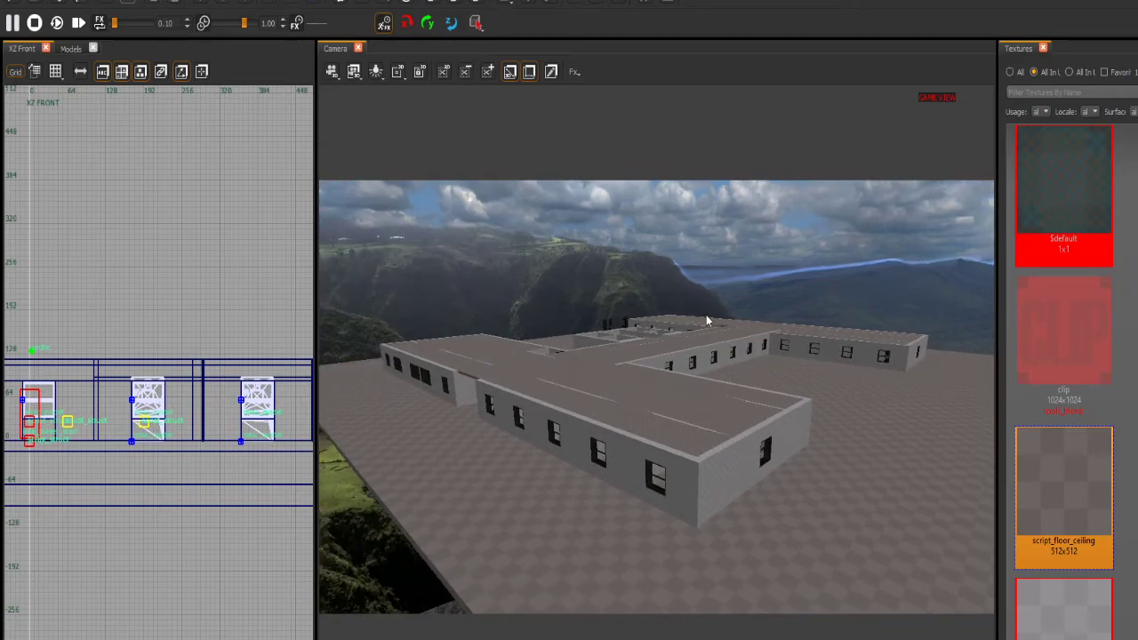
{"action": "right_click_drag", "start_coordinate": [706, 313], "coordinate": [714, 307]}
{"action": "mouse_move", "coordinate": [691, 358]}
{"action": "right_mouse_down"}
{"action": "mouse_move", "coordinate": [685, 350]}
{"action": "mouse_move", "coordinate": [679, 360]}
{"action": "right_mouse_up"}
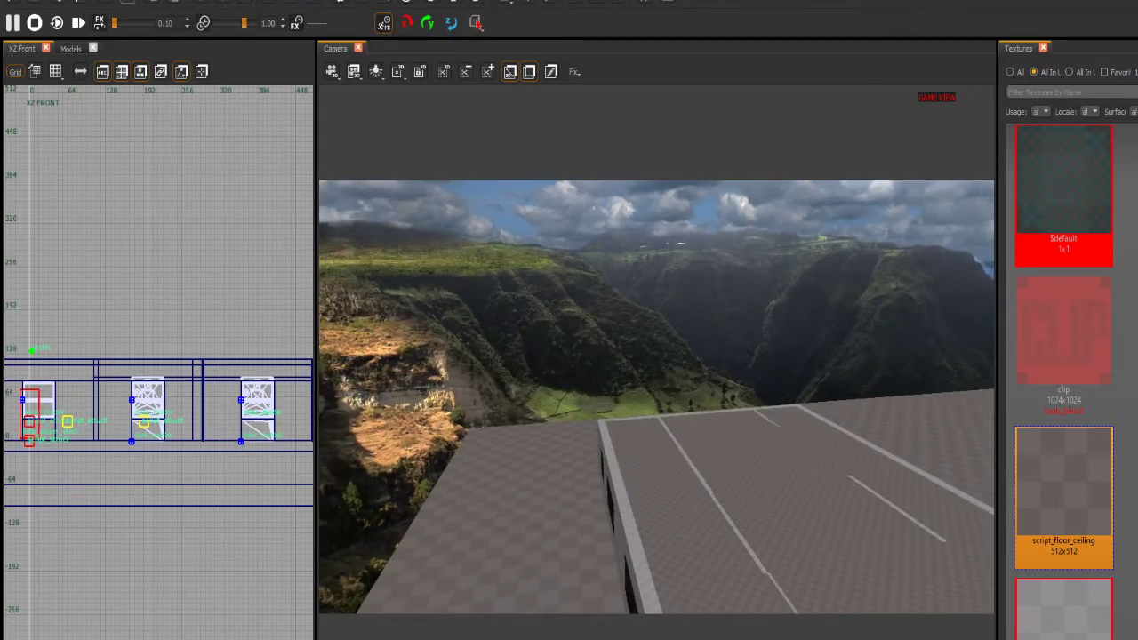
{"action": "right_click_drag", "start_coordinate": [625, 518], "coordinate": [622, 458]}
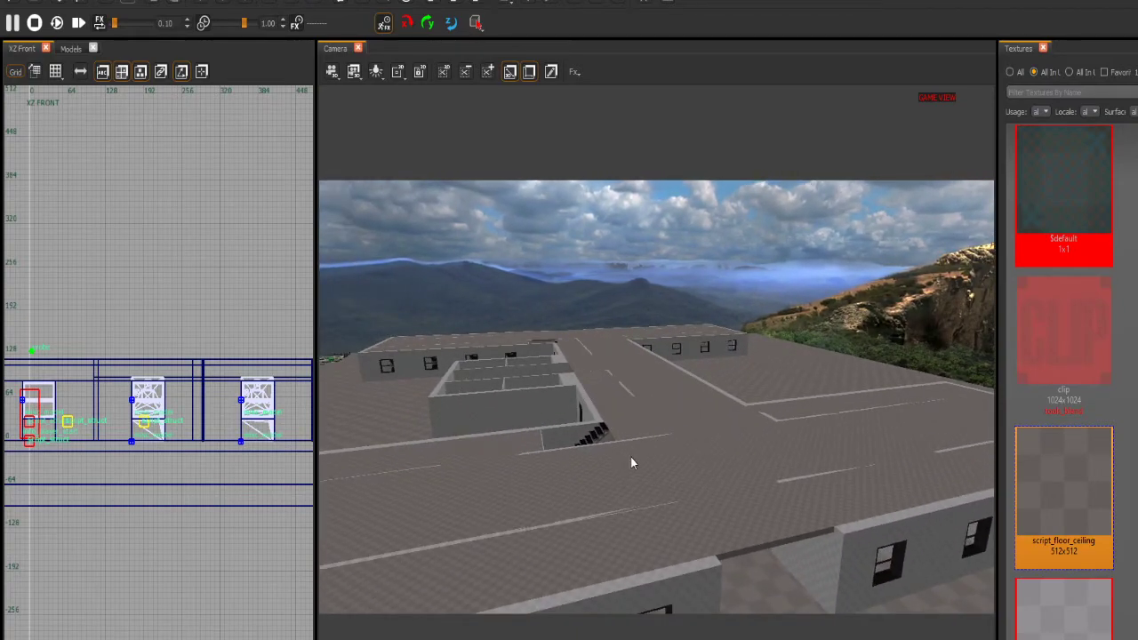
{"action": "right_click_drag", "start_coordinate": [634, 458], "coordinate": [635, 438]}
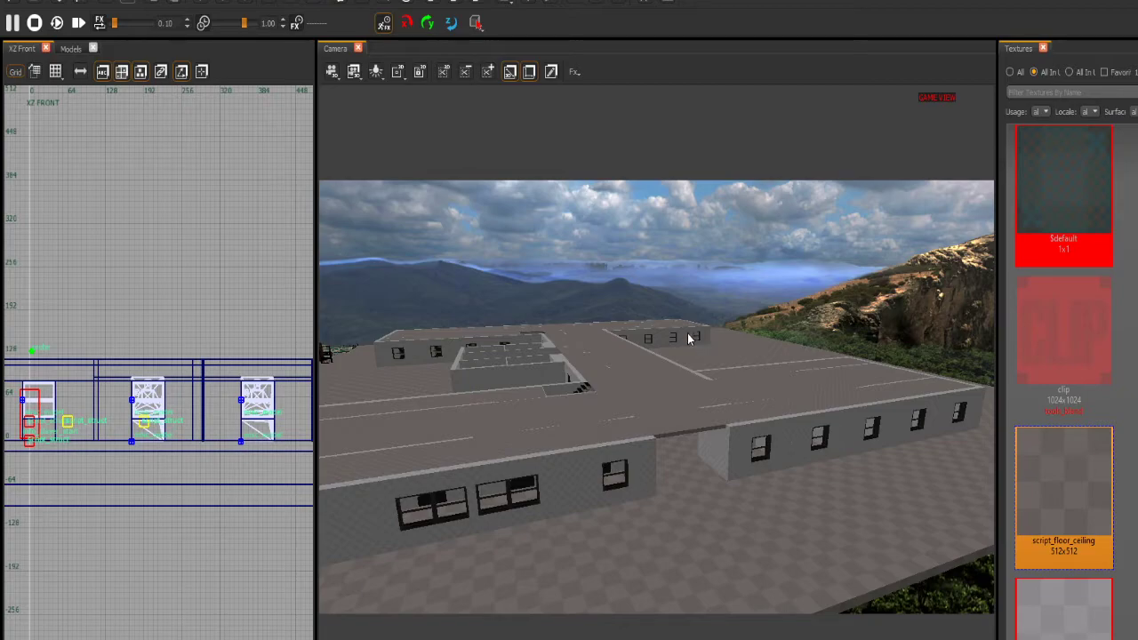
{"action": "right_click_drag", "start_coordinate": [687, 334], "coordinate": [595, 322]}
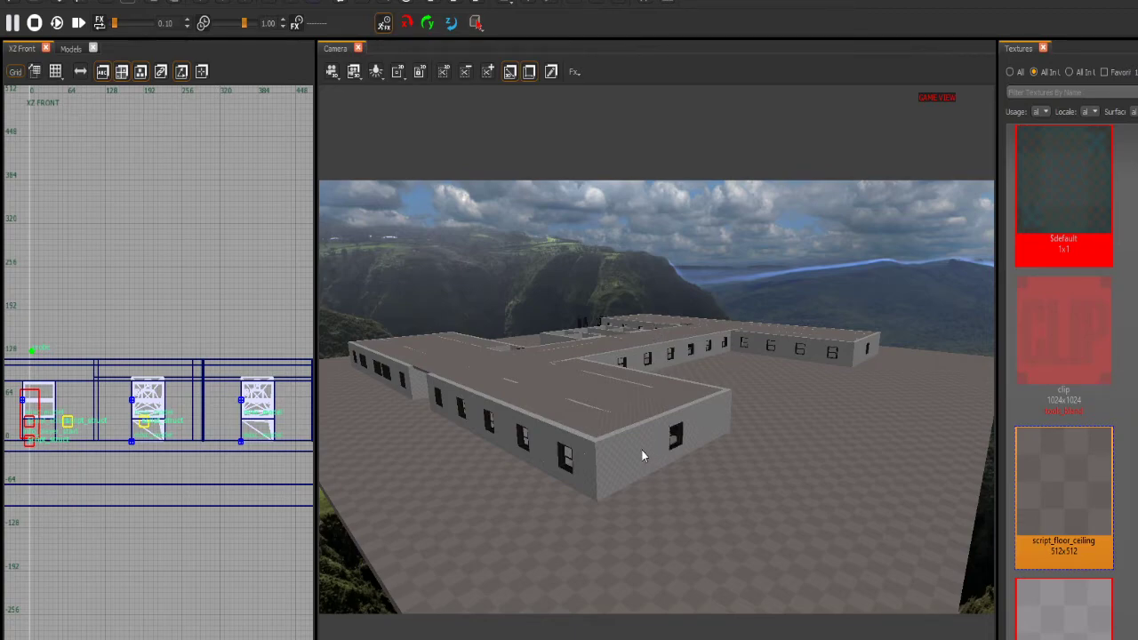
{"action": "right_click_drag", "start_coordinate": [643, 455], "coordinate": [608, 455]}
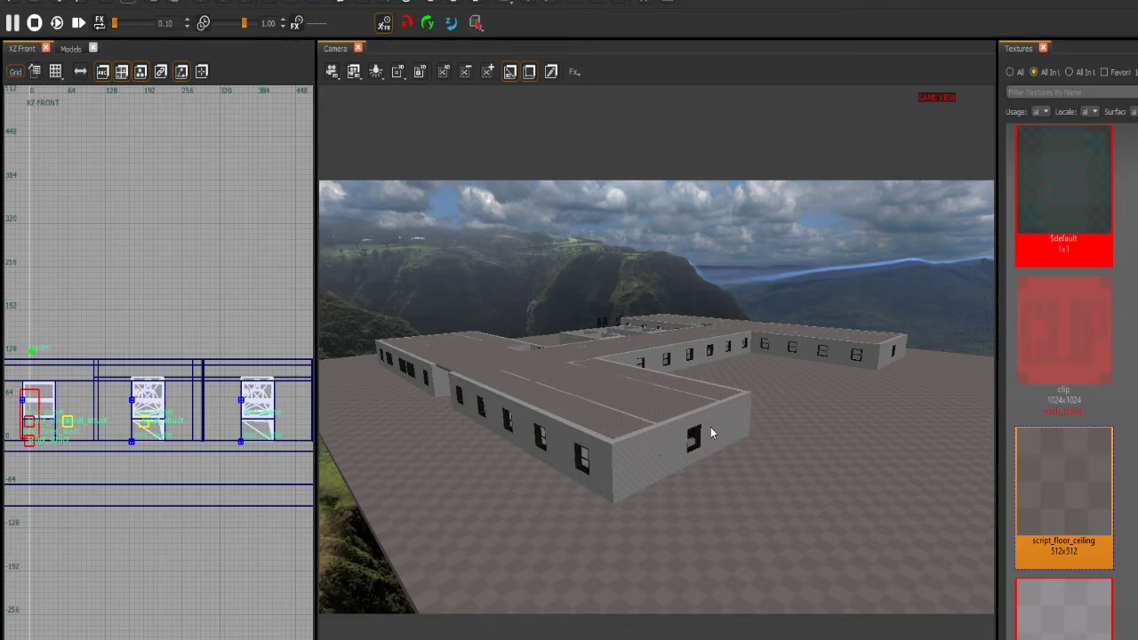
{"action": "right_click_drag", "start_coordinate": [711, 430], "coordinate": [669, 431]}
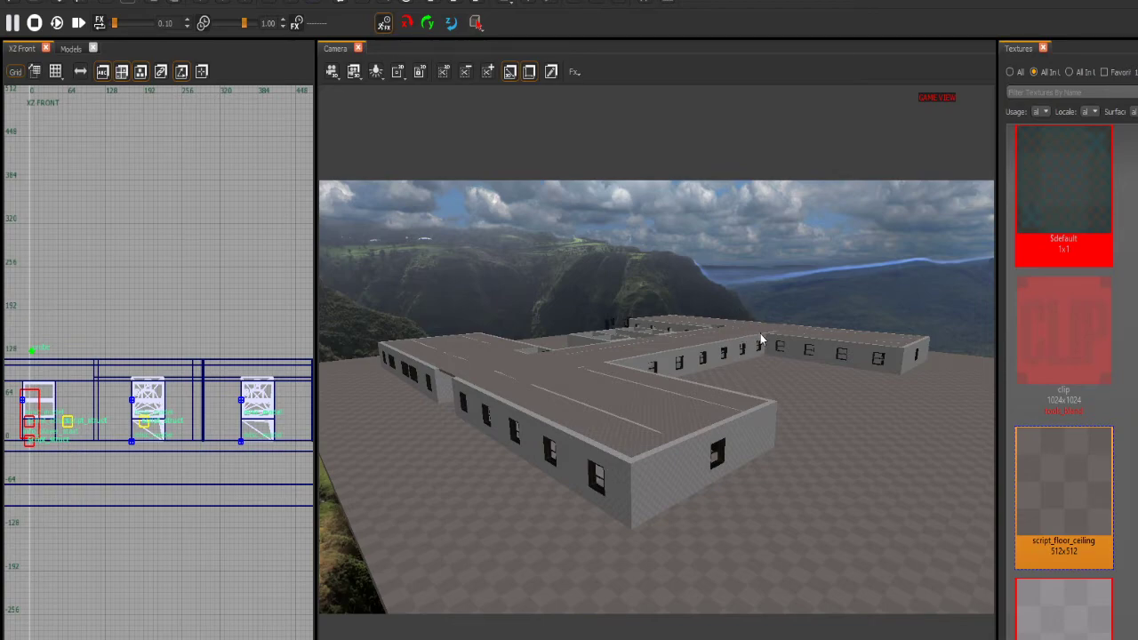
{"action": "left_click", "coordinate": [793, 353]}
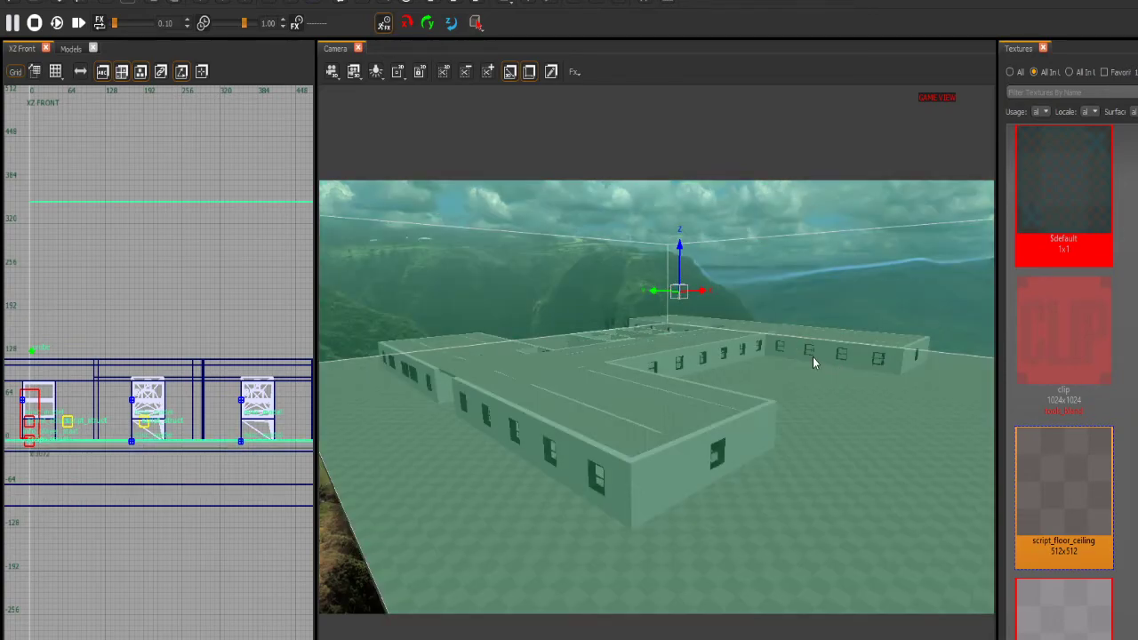
{"action": "right_click_drag", "start_coordinate": [812, 356], "coordinate": [743, 325]}
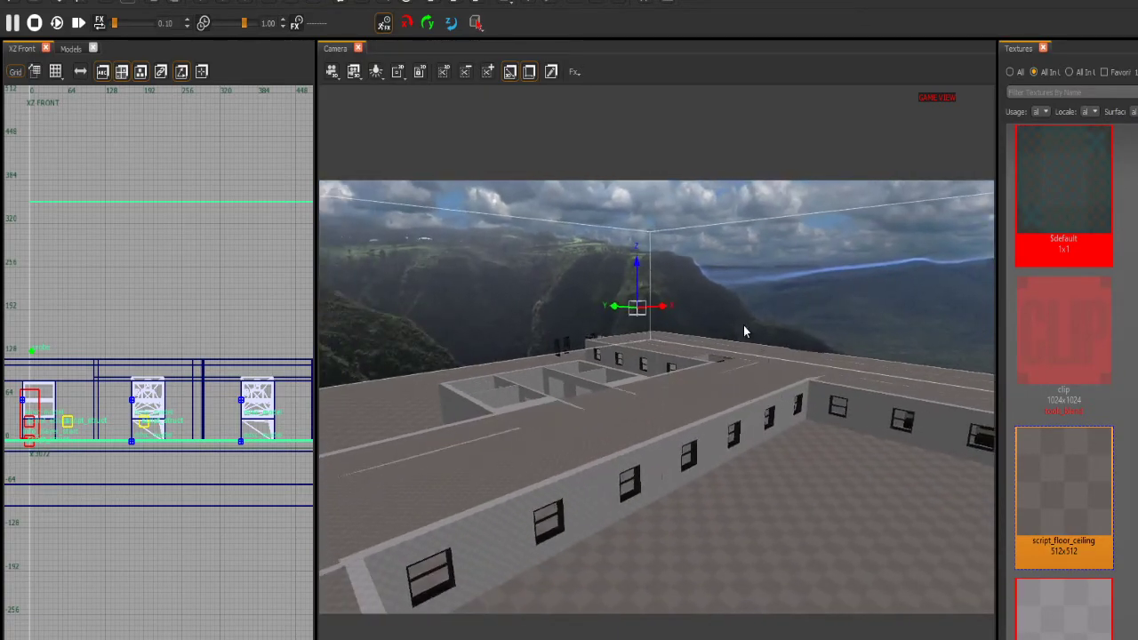
{"action": "right_click", "coordinate": [740, 268]}
{"action": "left_click", "coordinate": [743, 265]}
{"action": "left_click", "coordinate": [751, 253], "text": "shift"}
{"action": "left_click", "coordinate": [753, 251], "text": "shift"}
Select the central rooms' walls together with the adjoining floor and ceiling pieces and several courtyard wall windows
{"action": "right_click_drag", "start_coordinate": [753, 251], "coordinate": [689, 239]}
{"action": "right_click_drag", "start_coordinate": [549, 315], "coordinate": [755, 417]}
{"action": "right_click_drag", "start_coordinate": [622, 418], "coordinate": [653, 442]}
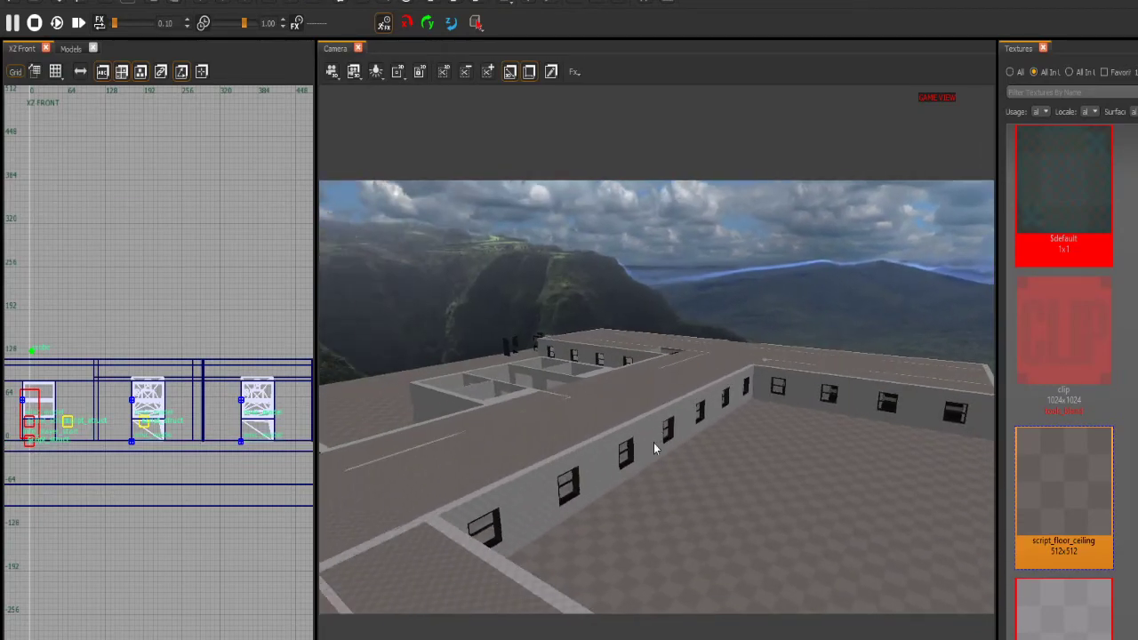
{"action": "mouse_move", "coordinate": [585, 445]}
{"action": "left_mouse_down", "text": "shift"}
{"action": "mouse_move", "coordinate": [662, 435]}
{"action": "mouse_move", "coordinate": [643, 432]}
{"action": "mouse_move", "coordinate": [644, 455]}
{"action": "mouse_move", "coordinate": [584, 471]}
{"action": "mouse_move", "coordinate": [687, 428]}
{"action": "mouse_move", "coordinate": [616, 357]}
{"action": "mouse_move", "coordinate": [566, 432]}
{"action": "mouse_move", "coordinate": [610, 357]}
{"action": "left_mouse_up", "text": "shift"}
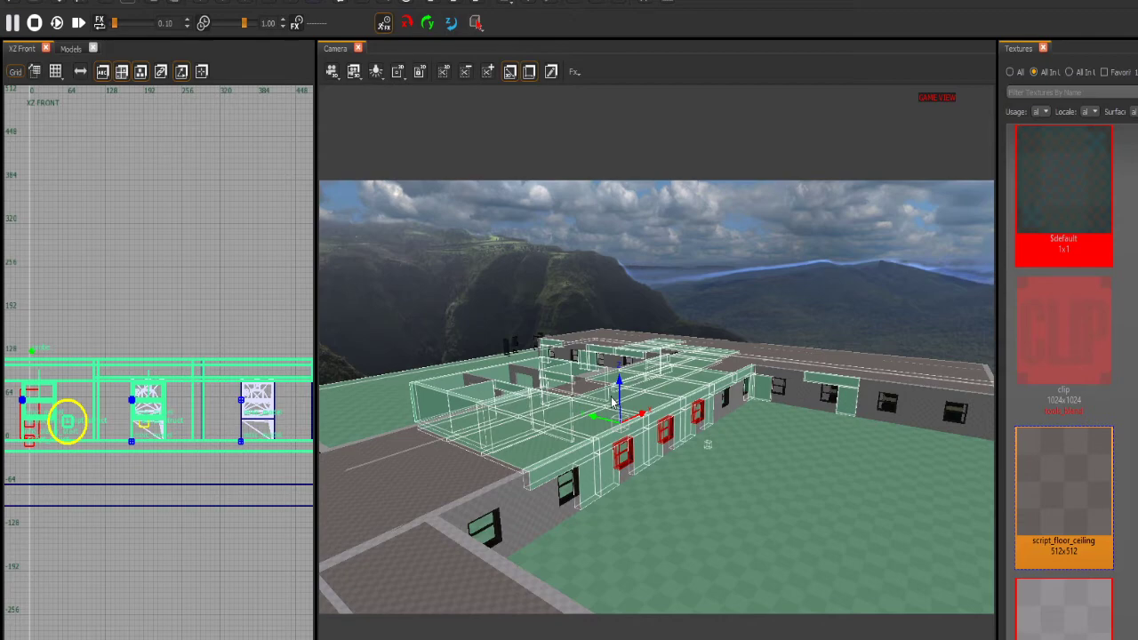
Remove the building walls, floor pieces and courtyard-facing windows from the selection, keeping the window and door models inside the wings selected
{"action": "mouse_move", "coordinate": [732, 494]}
{"action": "left_mouse_down", "text": "shift"}
{"action": "mouse_move", "coordinate": [697, 453]}
{"action": "mouse_move", "coordinate": [734, 370]}
{"action": "mouse_move", "coordinate": [744, 428]}
{"action": "mouse_move", "coordinate": [818, 373]}
{"action": "mouse_move", "coordinate": [613, 457]}
{"action": "mouse_move", "coordinate": [623, 445]}
{"action": "mouse_move", "coordinate": [414, 489]}
{"action": "mouse_move", "coordinate": [632, 362]}
{"action": "mouse_move", "coordinate": [436, 441]}
{"action": "mouse_move", "coordinate": [616, 343]}
{"action": "mouse_move", "coordinate": [527, 388]}
{"action": "mouse_move", "coordinate": [537, 395]}
{"action": "mouse_move", "coordinate": [517, 343]}
{"action": "mouse_move", "coordinate": [618, 372]}
{"action": "mouse_move", "coordinate": [633, 400]}
{"action": "mouse_move", "coordinate": [656, 375]}
{"action": "mouse_move", "coordinate": [659, 344]}
{"action": "mouse_move", "coordinate": [767, 365]}
{"action": "mouse_move", "coordinate": [654, 428]}
{"action": "left_mouse_up", "text": "shift"}
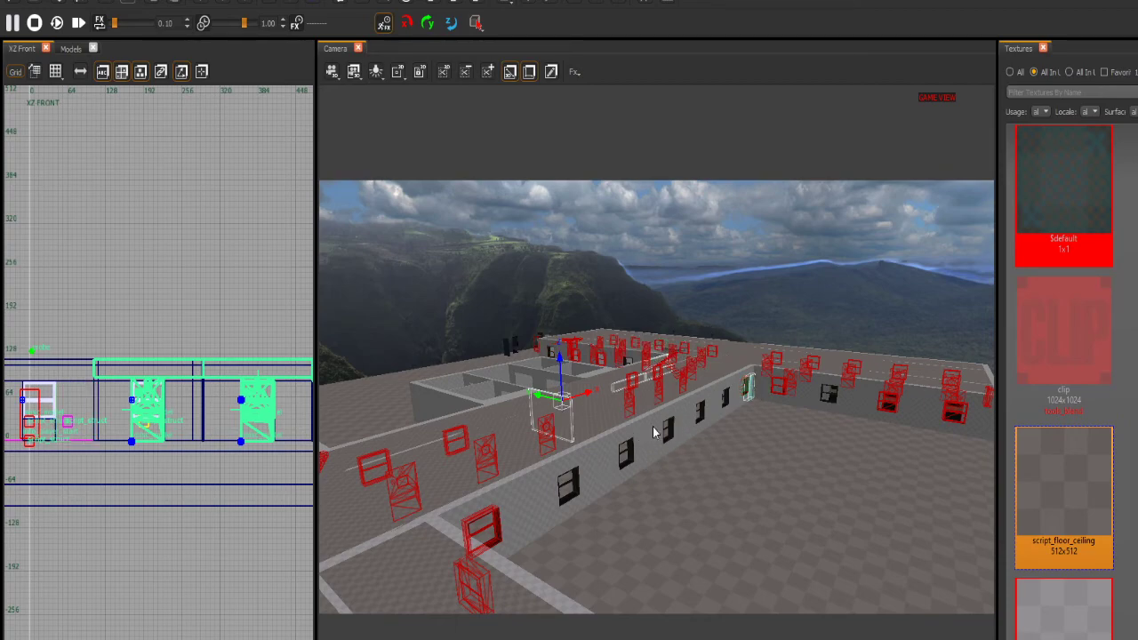
{"action": "left_click", "coordinate": [751, 396], "text": "shift"}
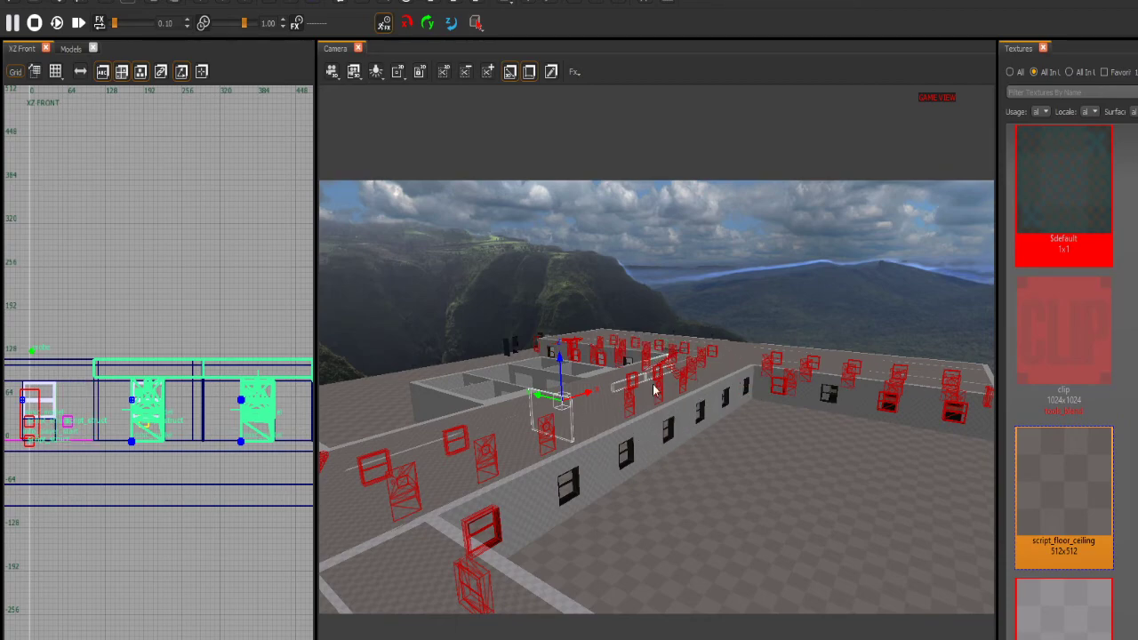
{"action": "left_click", "coordinate": [959, 416], "text": "shift"}
{"action": "left_click", "coordinate": [888, 403], "text": "shift"}
{"action": "left_click_drag", "start_coordinate": [480, 551], "coordinate": [532, 451], "text": "shift"}
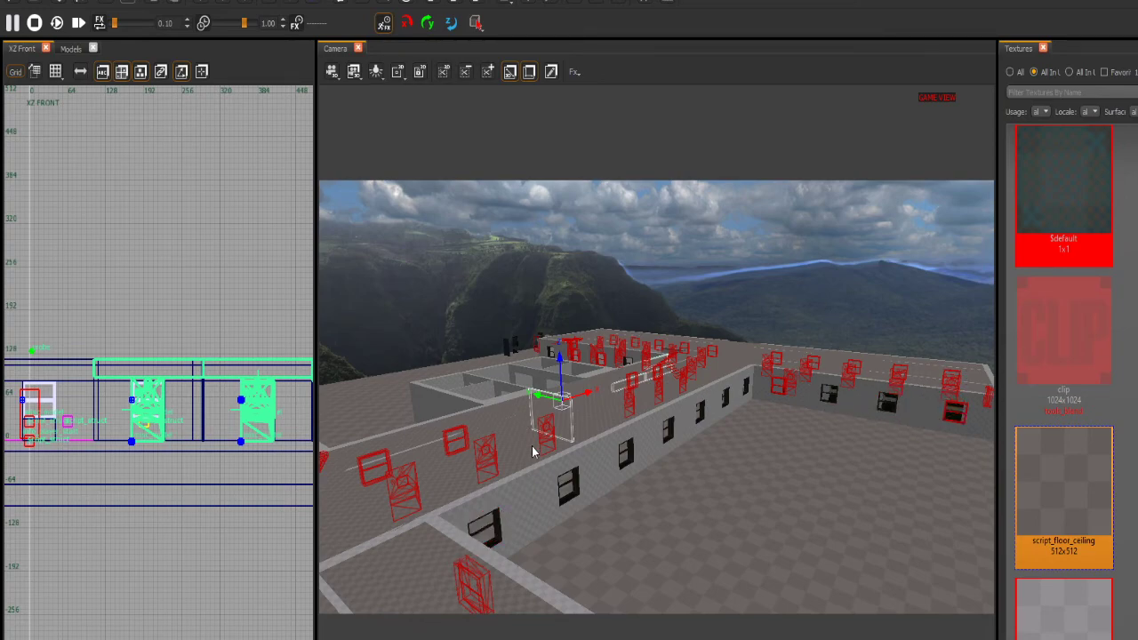
Deselect the leftover wall pieces and outward-facing windows at the far wing and along its end wall
{"action": "left_click", "coordinate": [600, 359], "text": "shift"}
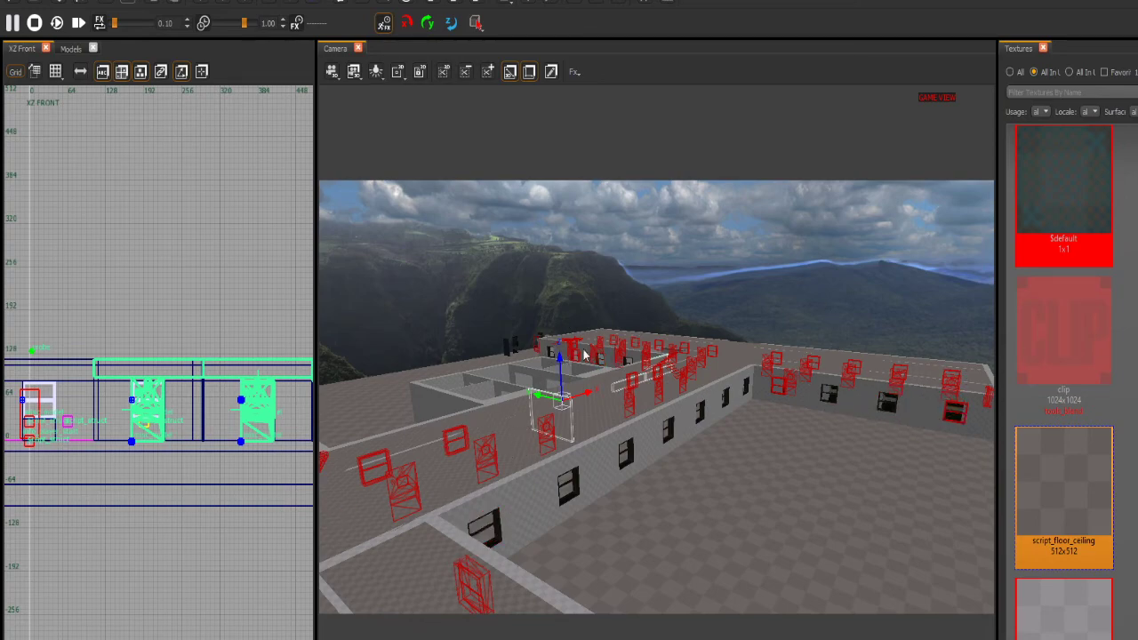
{"action": "left_click", "coordinate": [536, 346], "text": "shift"}
{"action": "right_click_drag", "start_coordinate": [587, 377], "coordinate": [589, 381]}
{"action": "left_click", "coordinate": [517, 400], "text": "shift"}
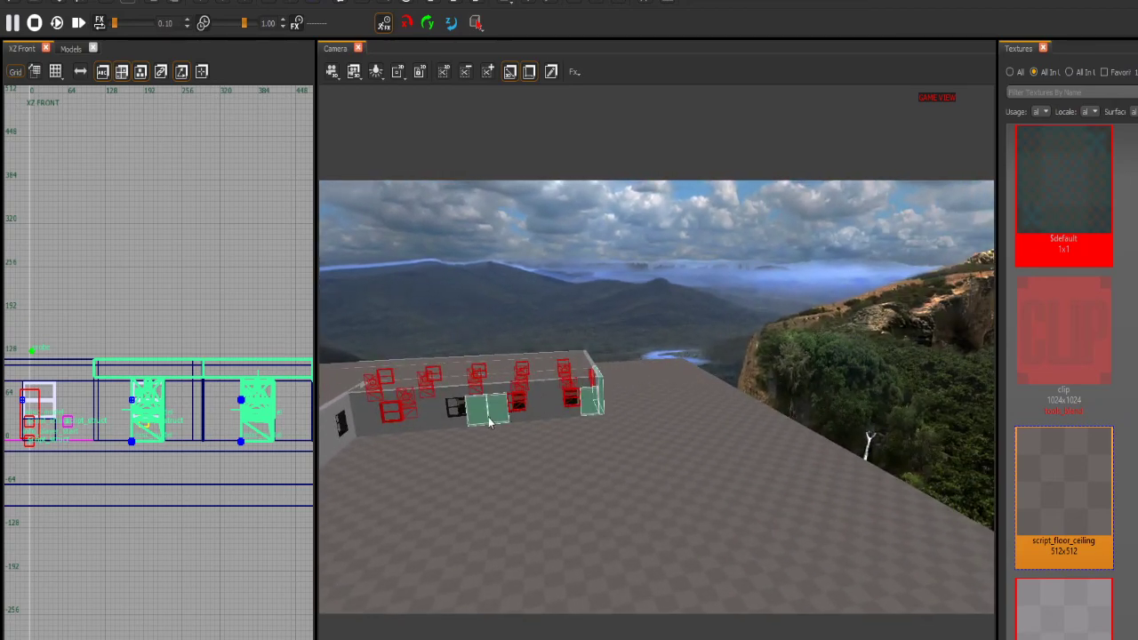
{"action": "left_click", "coordinate": [489, 418], "text": "shift"}
{"action": "left_click", "coordinate": [597, 402], "text": "shift"}
{"action": "left_click", "coordinate": [573, 406], "text": "shift"}
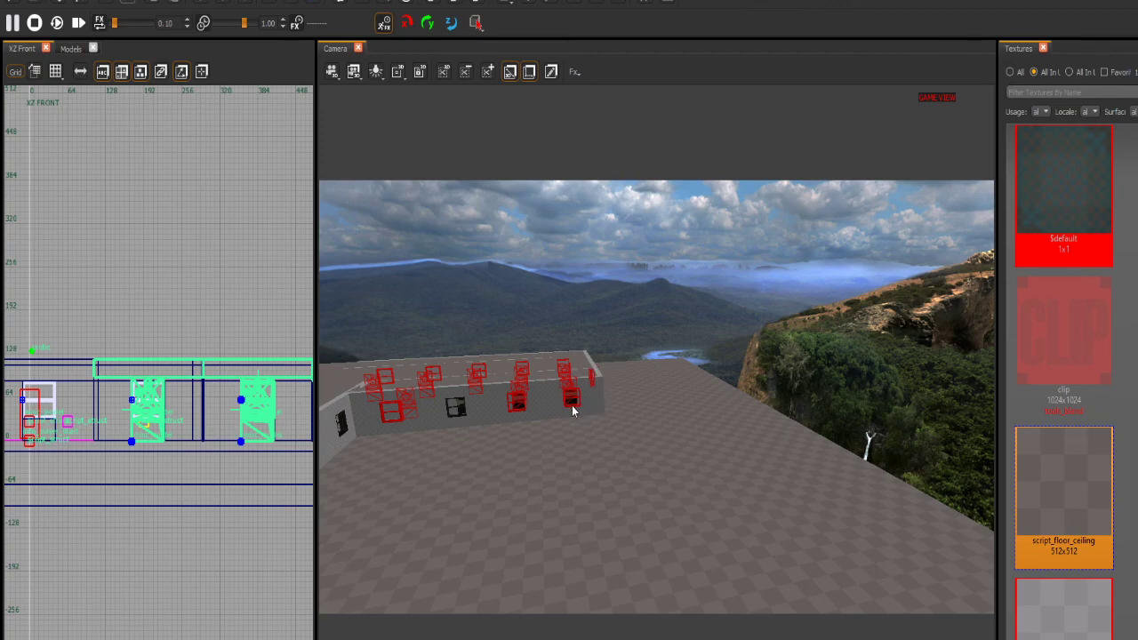